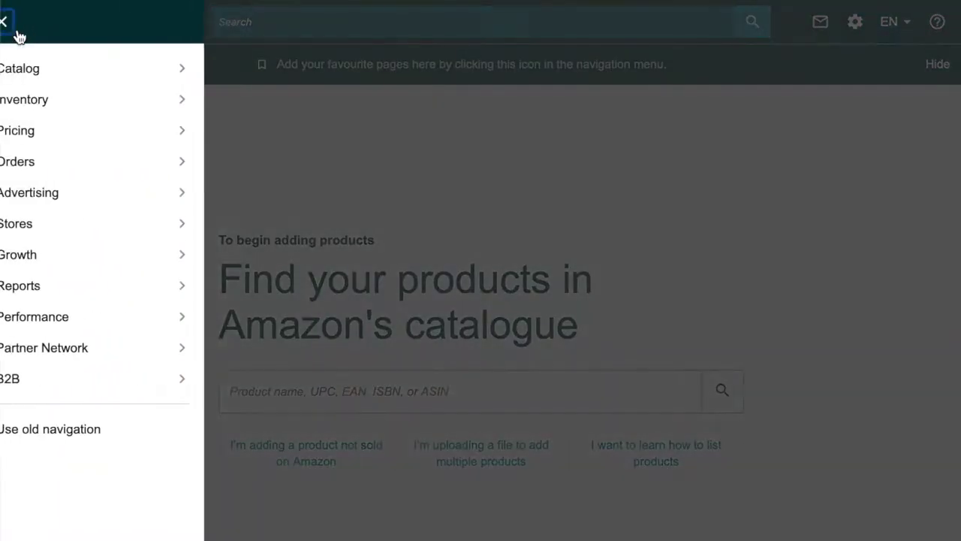
# From Promotions > Manage Product Selection, start a new ASIN List product selection.
pyautogui.moveTo(116, 199)
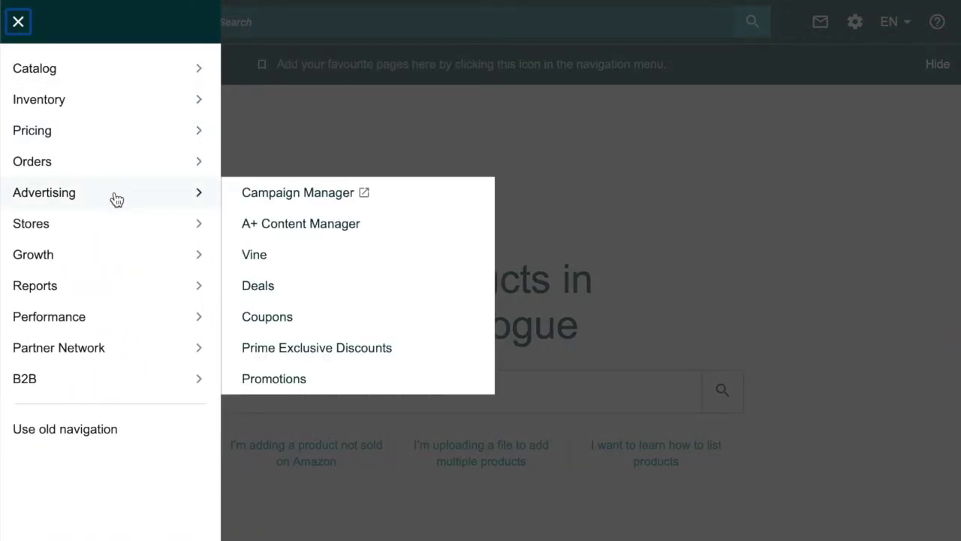
pyautogui.click(333, 383)
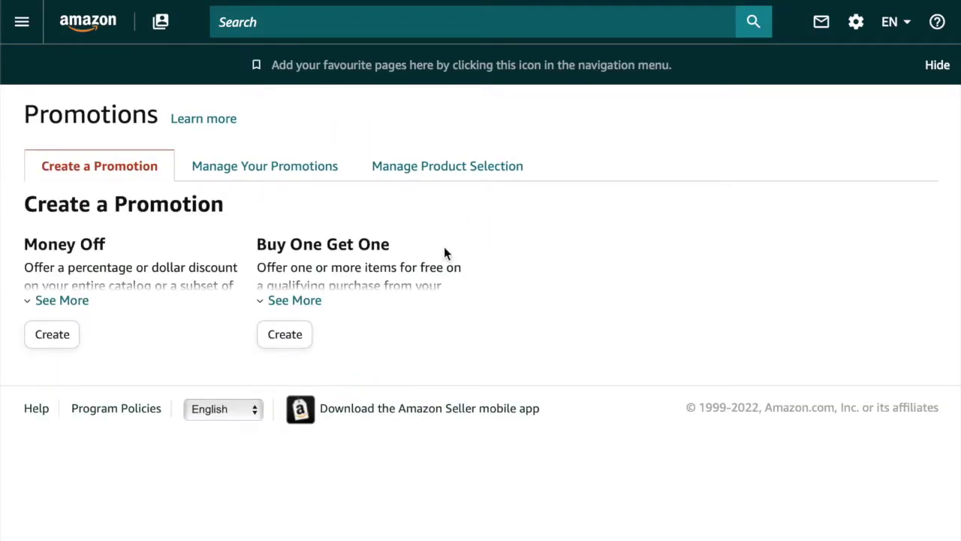
pyautogui.click(501, 167)
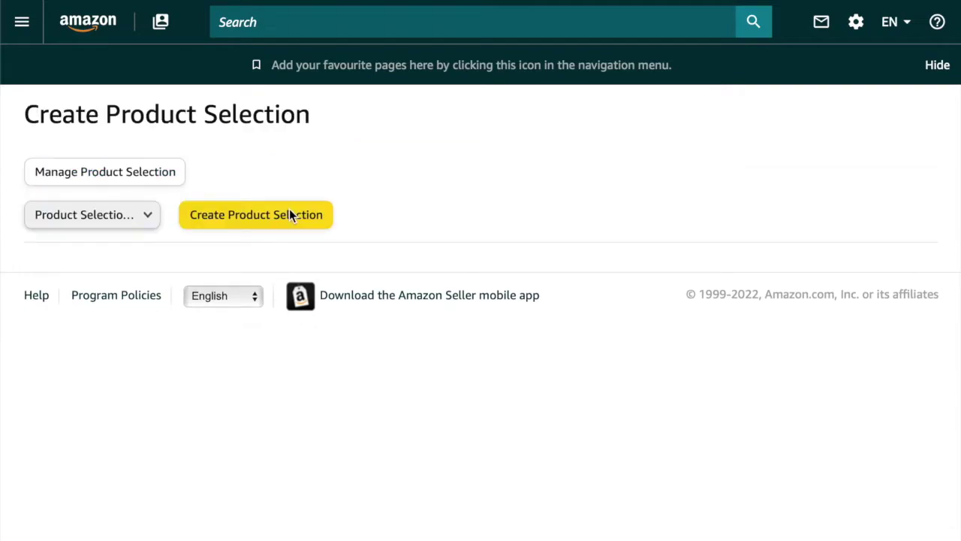
pyautogui.click(154, 222)
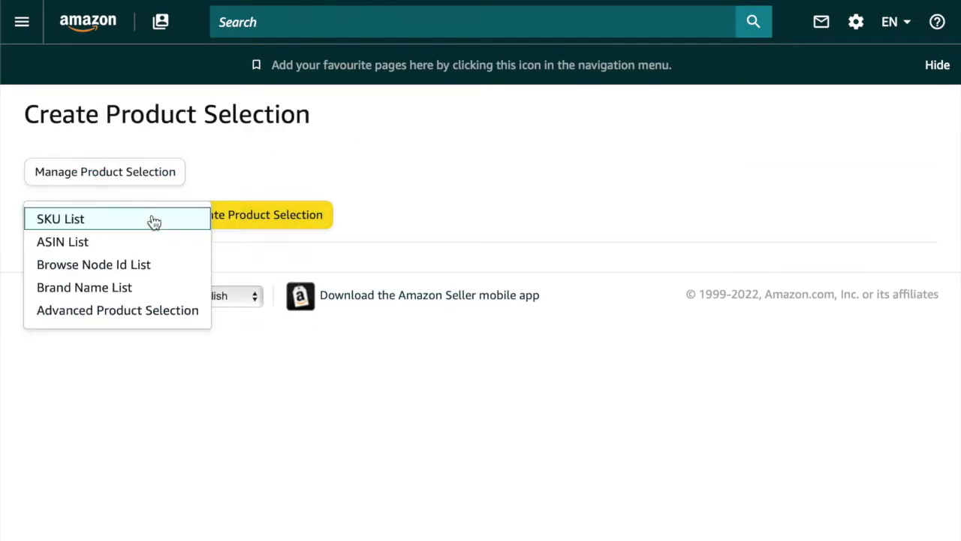
pyautogui.click(142, 244)
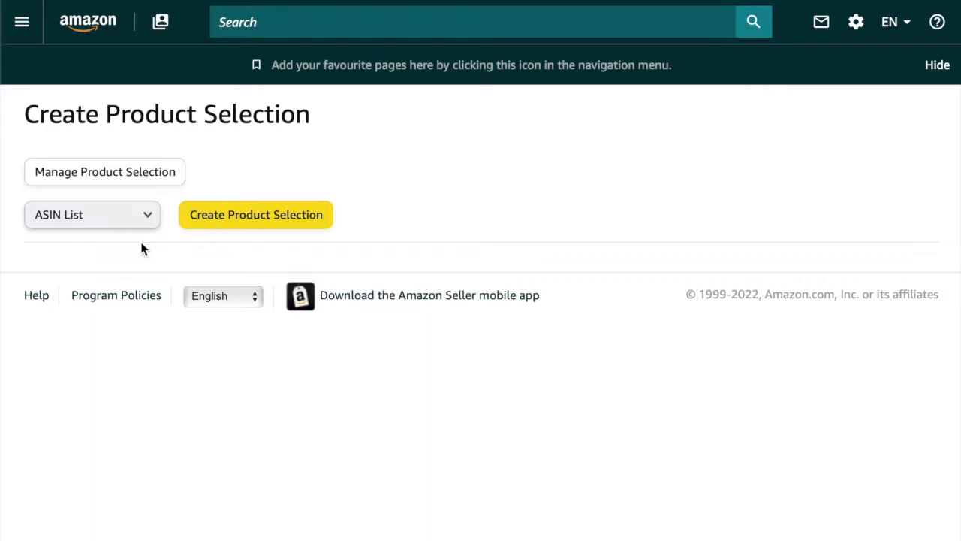
pyautogui.click(331, 216)
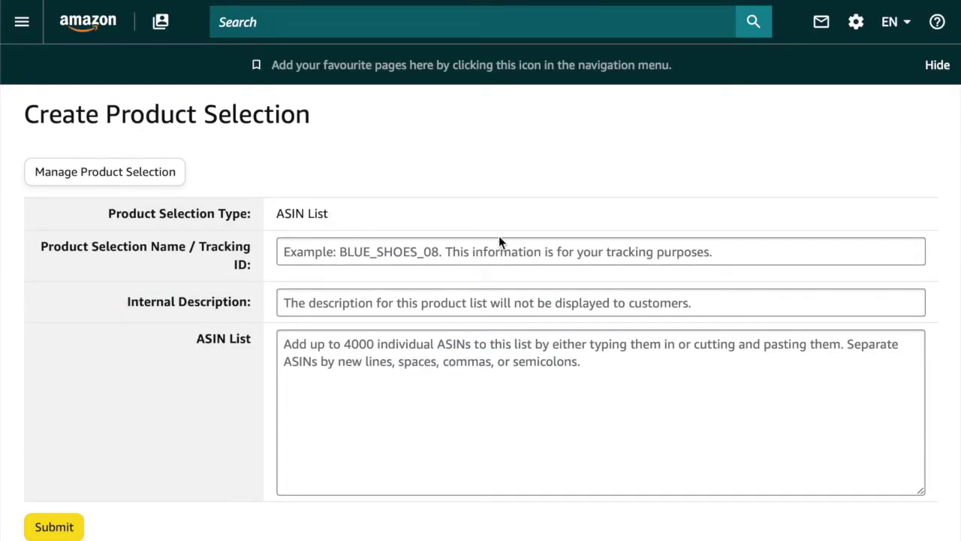
# Name the selection '50 OFF PRODUCT NAME' and reuse that text as the internal description.
pyautogui.click(738, 253)
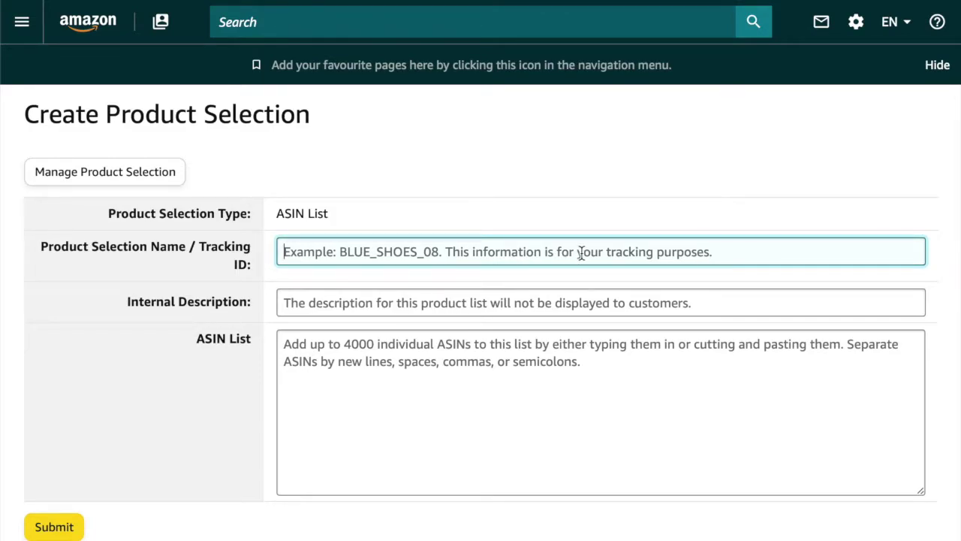
pyautogui.write('50 OF')
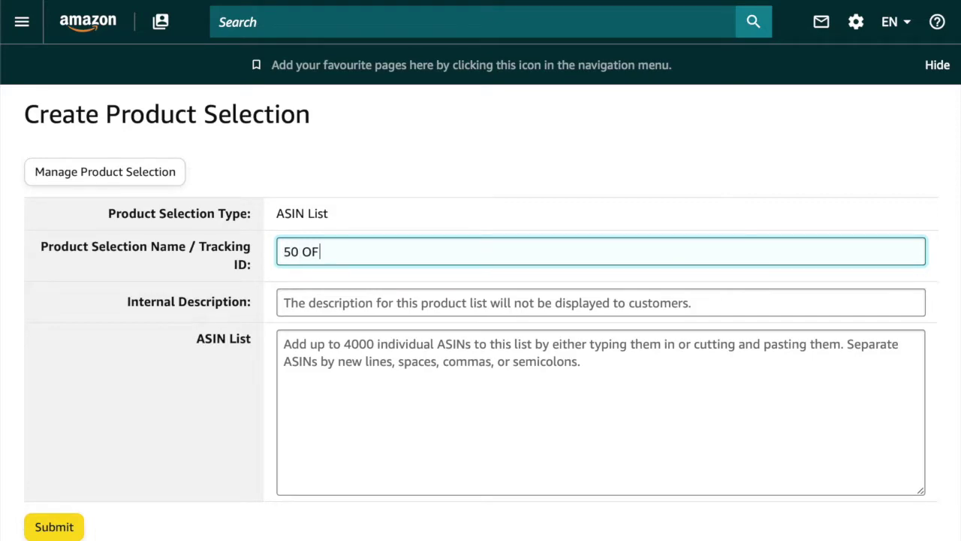
pyautogui.write('F PRODUCT NAME')
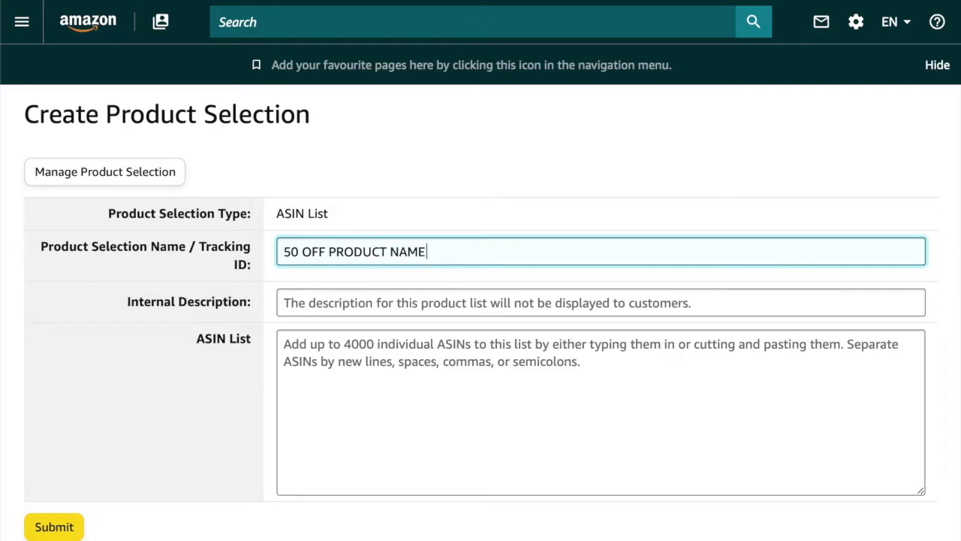
pyautogui.hotkey('ctrl', 'a')
pyautogui.hotkey('ctrl', 'c')
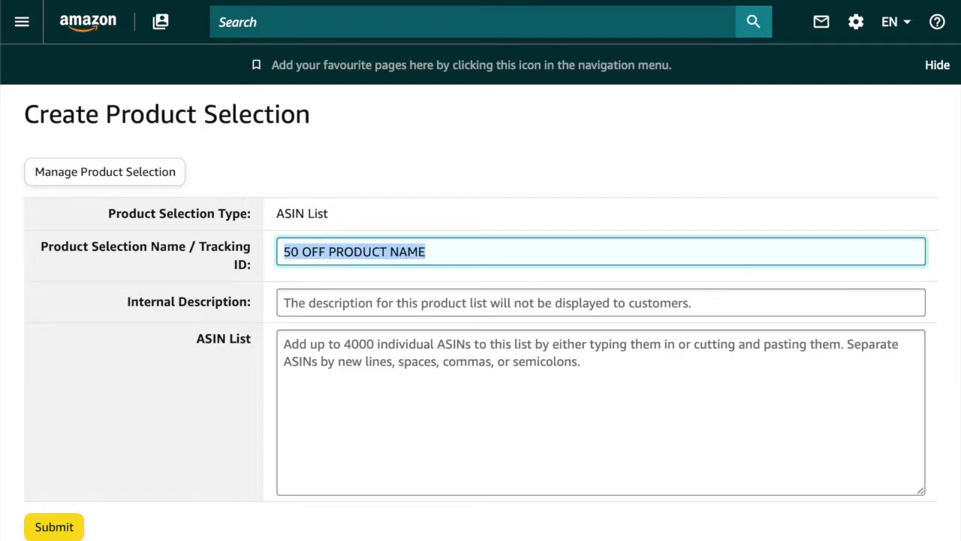
pyautogui.click(284, 303)
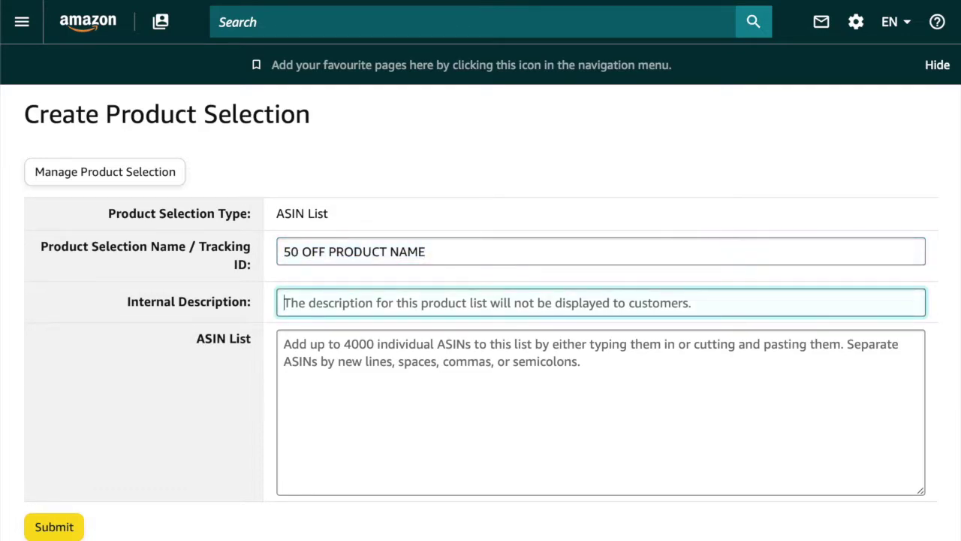
pyautogui.hotkey('ctrl', 'v')
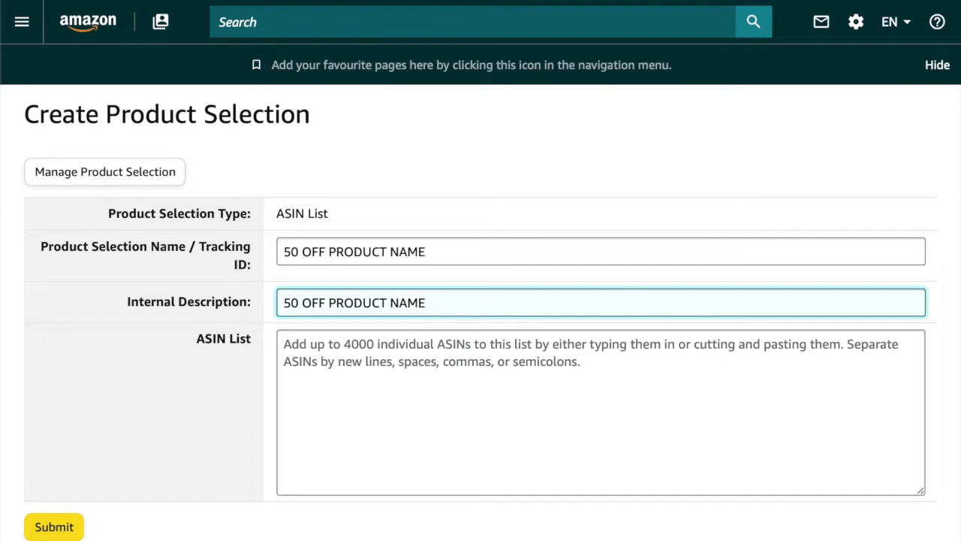
# Enter the single ASIN B08399RKBF in the ASIN list, deleting the duplicate lines.
pyautogui.click(630, 363)
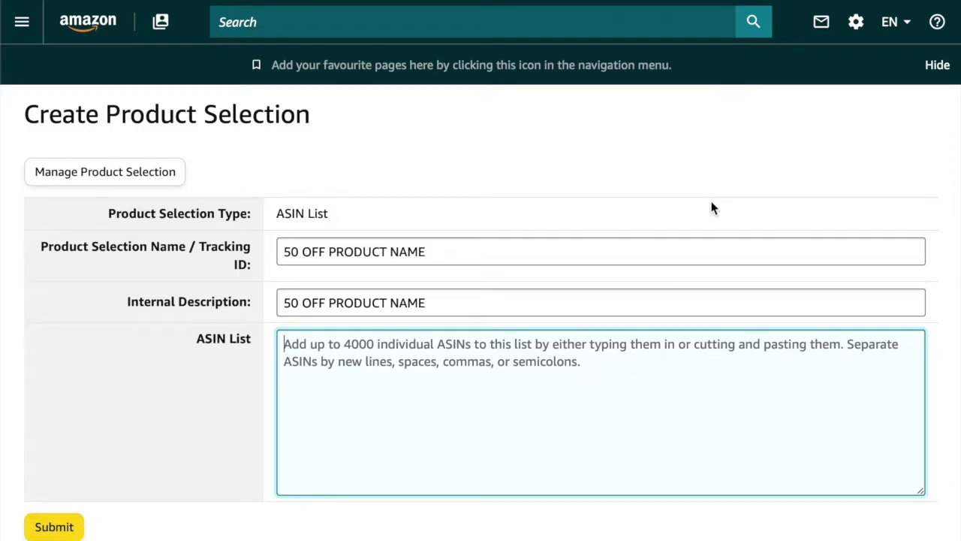
pyautogui.write('B08399RKBF')
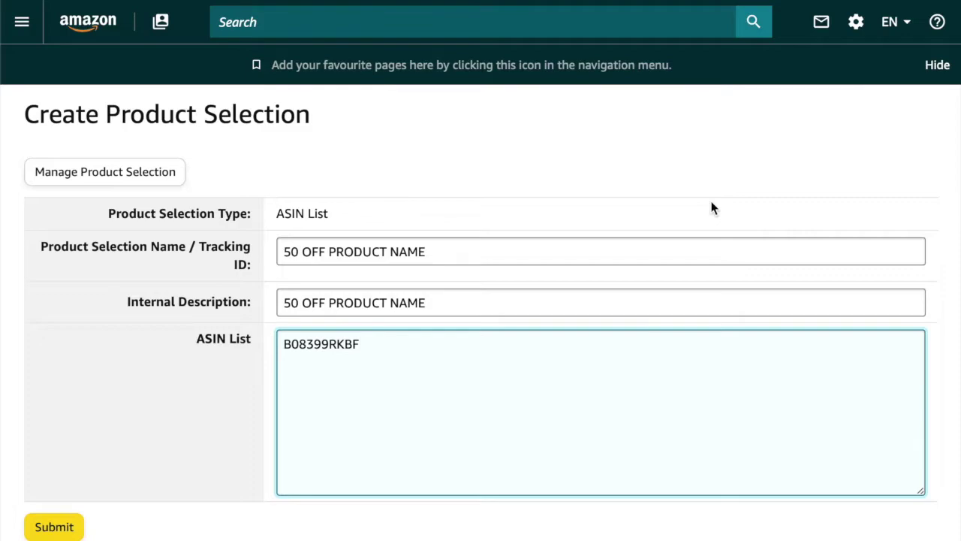
pyautogui.press('Return')
pyautogui.write('B08399RKBF')
pyautogui.press('Return')
pyautogui.write('B08399RKBF')
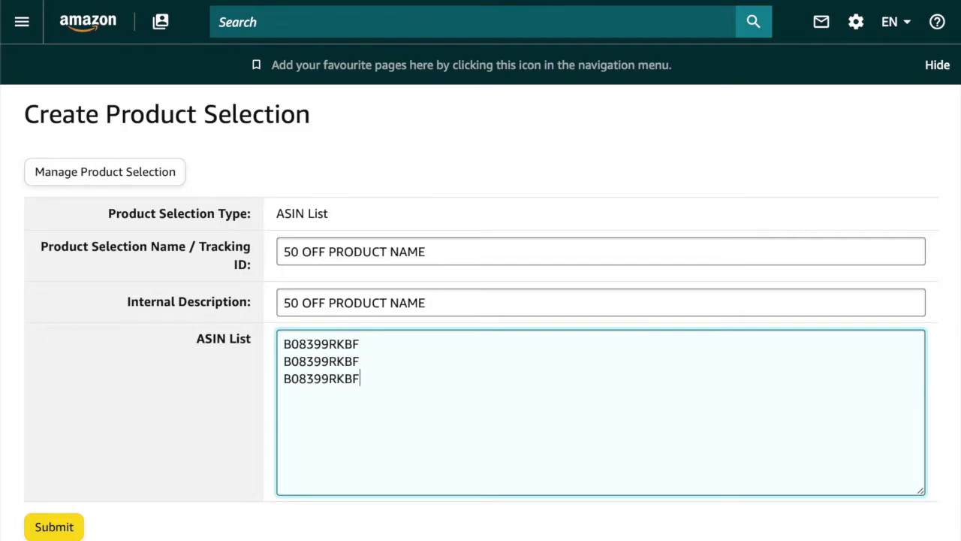
pyautogui.moveTo(371, 384); pyautogui.dragTo(265, 362)
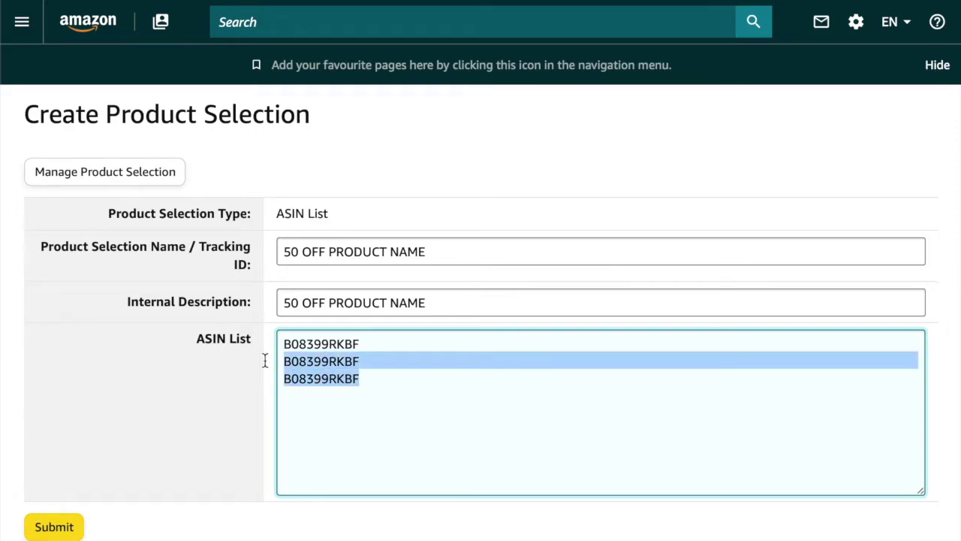
pyautogui.press('BackSpace')
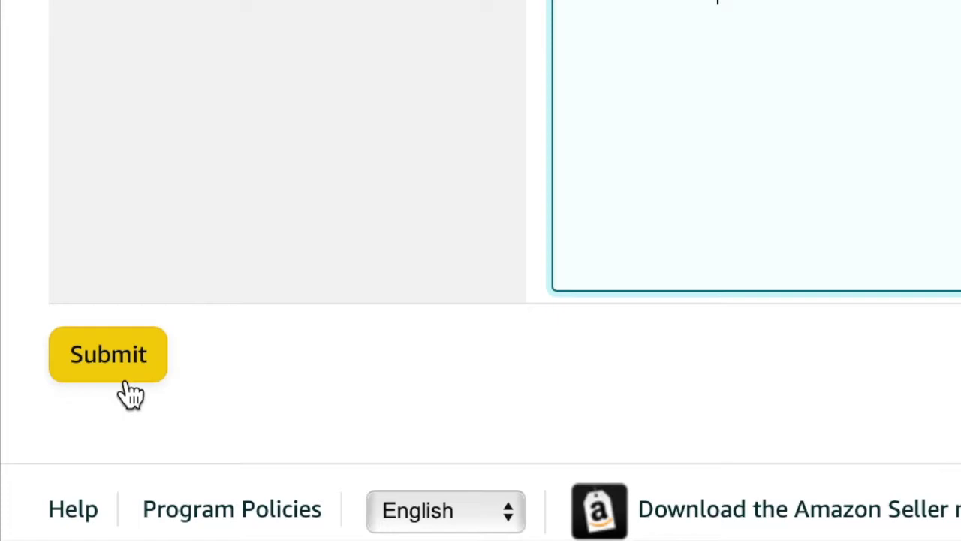
# Submit the product selection and start a new Money Off promotion.
pyautogui.click(128, 384)
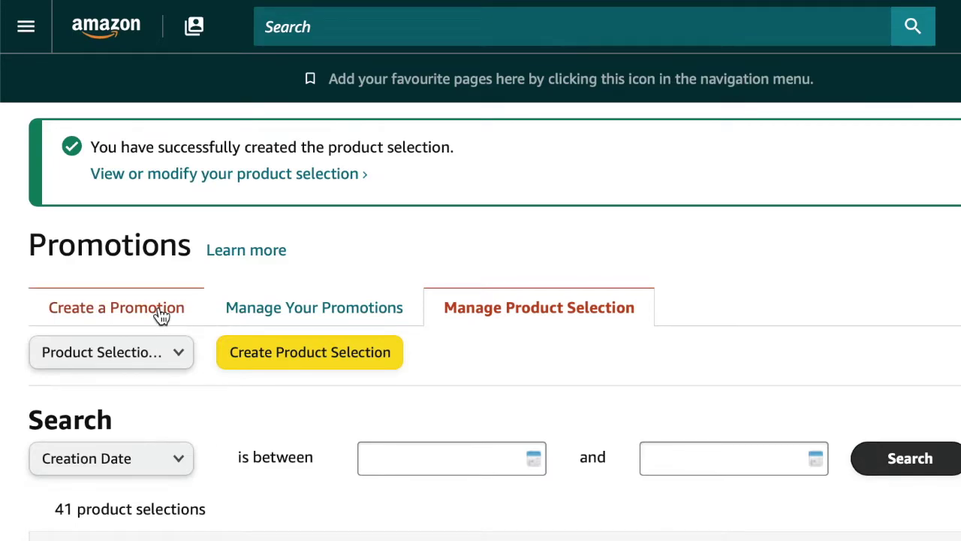
pyautogui.click(161, 315)
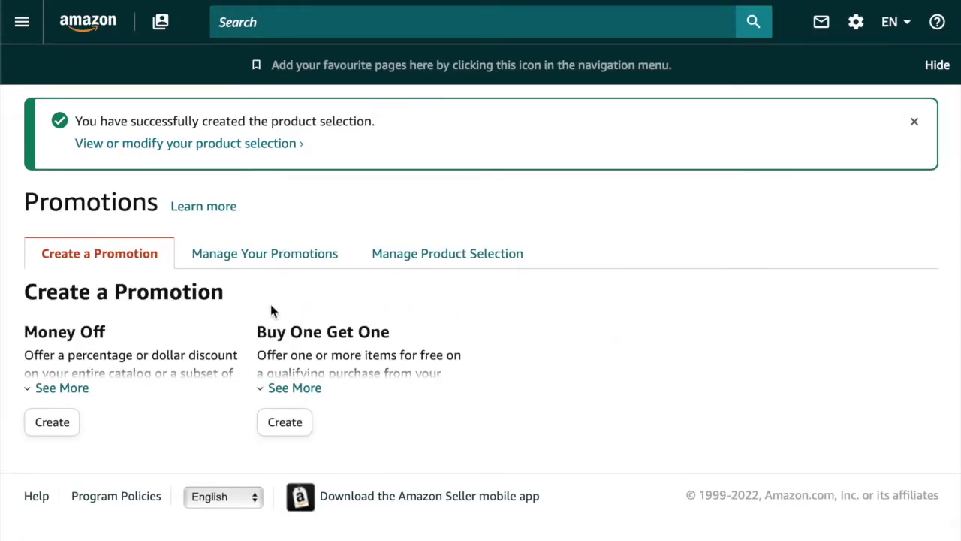
pyautogui.click(53, 423)
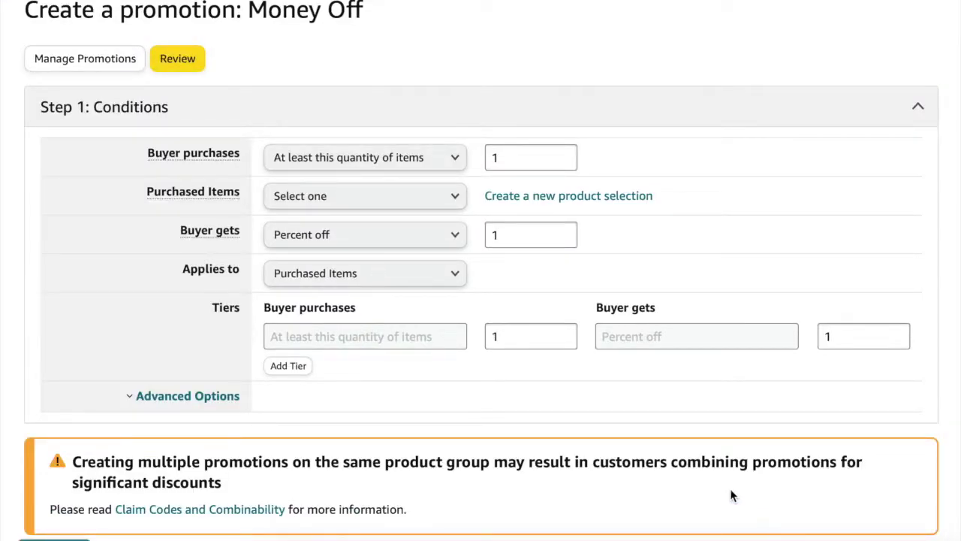
# Require at least 1 item from 50 OFF PRODUCT NAME, with Buyer gets set to Percent off.
pyautogui.click(458, 167)
pyautogui.click(460, 168)
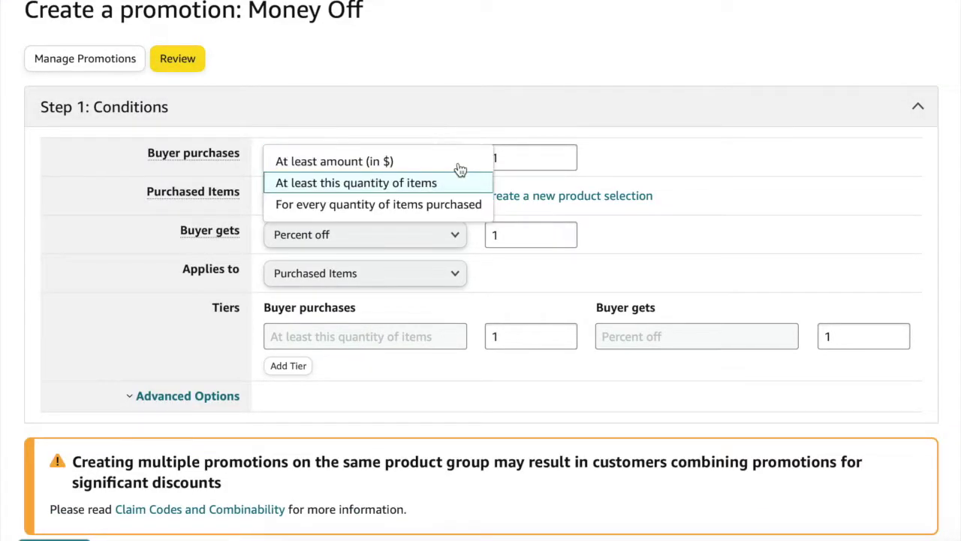
pyautogui.click(451, 184)
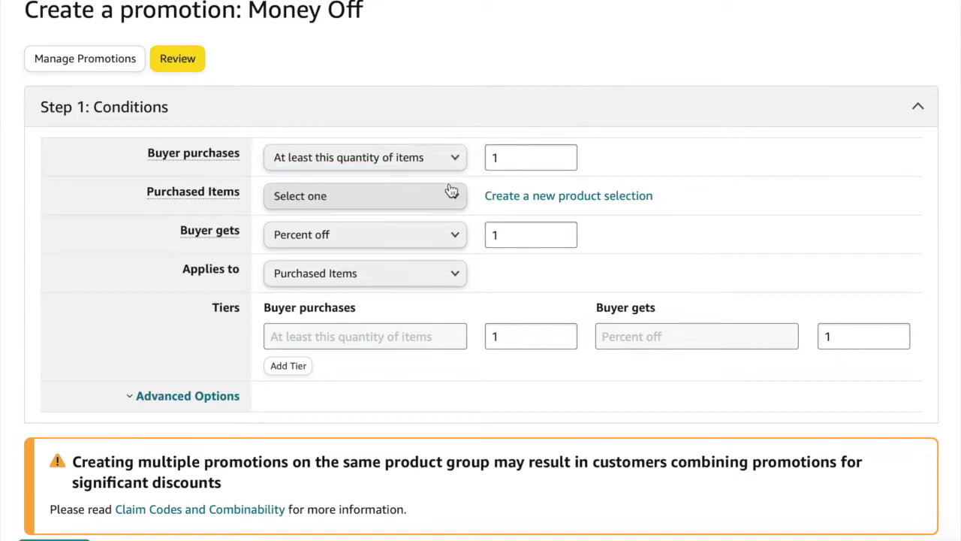
pyautogui.click(456, 196)
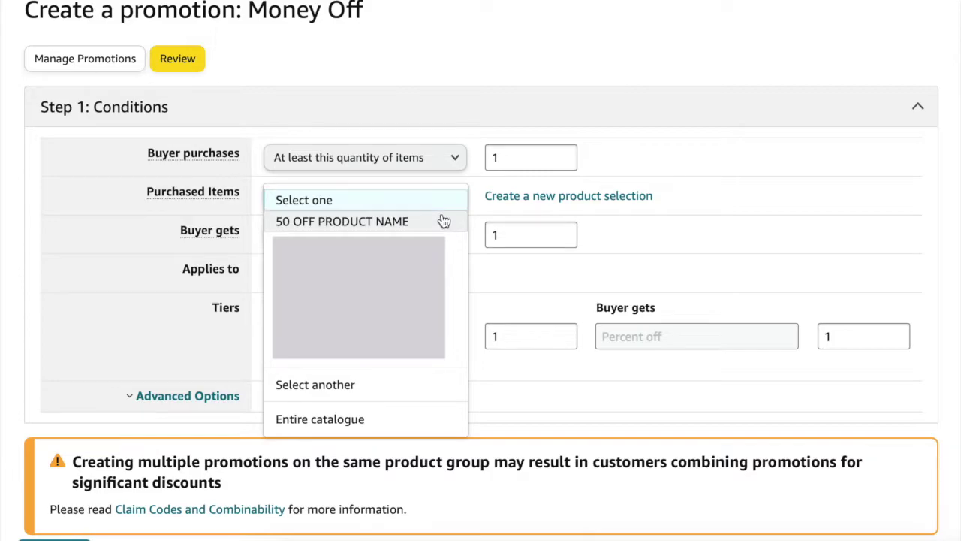
pyautogui.click(443, 222)
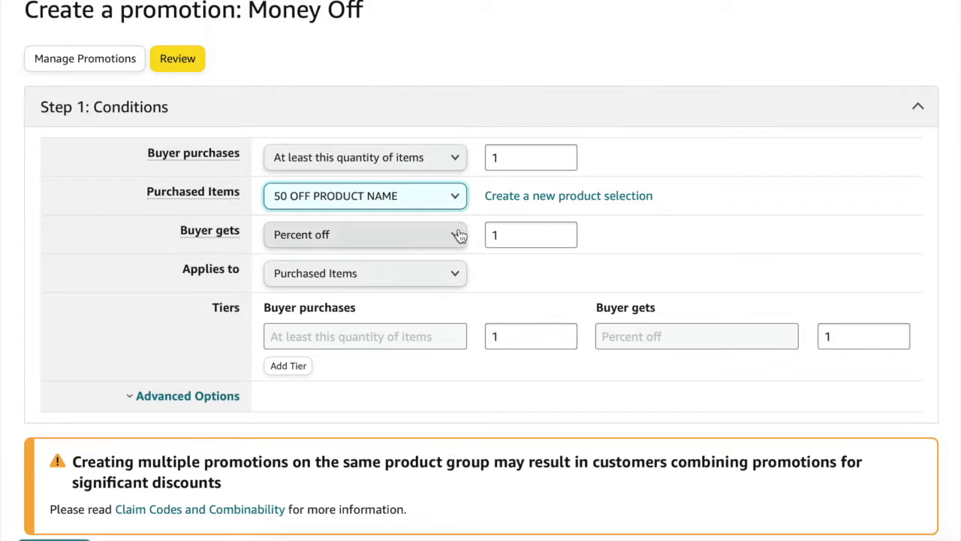
pyautogui.click(457, 239)
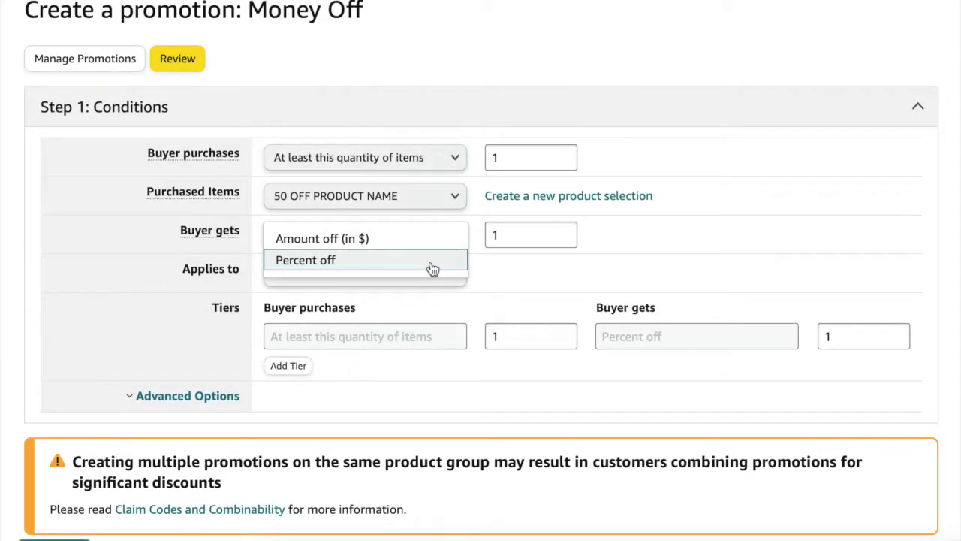
pyautogui.click(433, 261)
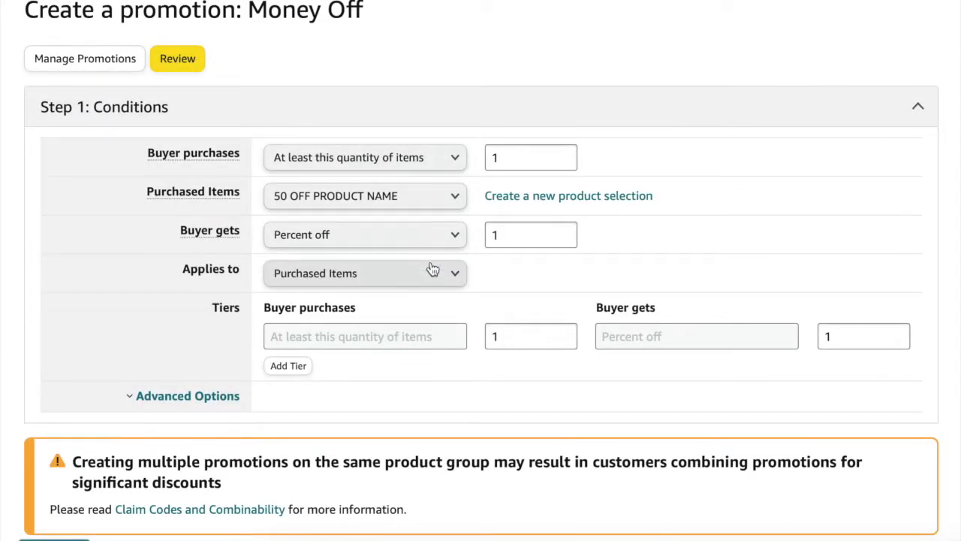
# Set the discount to 50 percent off, applied to the purchased items.
pyautogui.doubleClick(516, 245)
pyautogui.write('50')
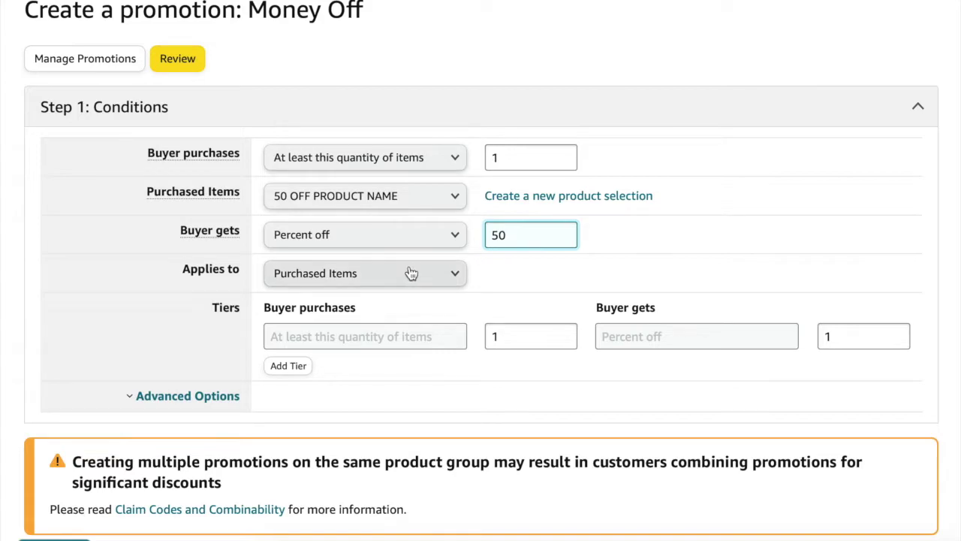
pyautogui.click(457, 273)
pyautogui.click(459, 278)
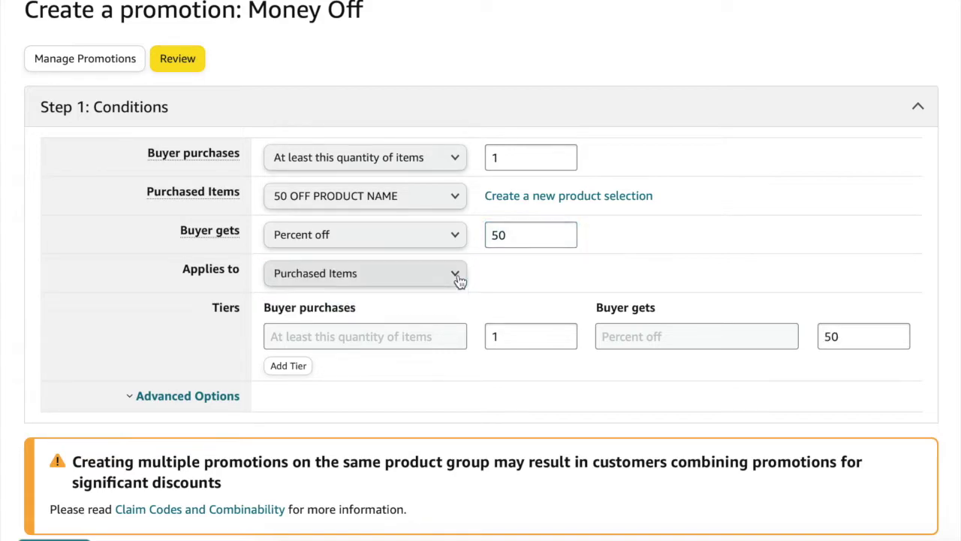
pyautogui.click(542, 294)
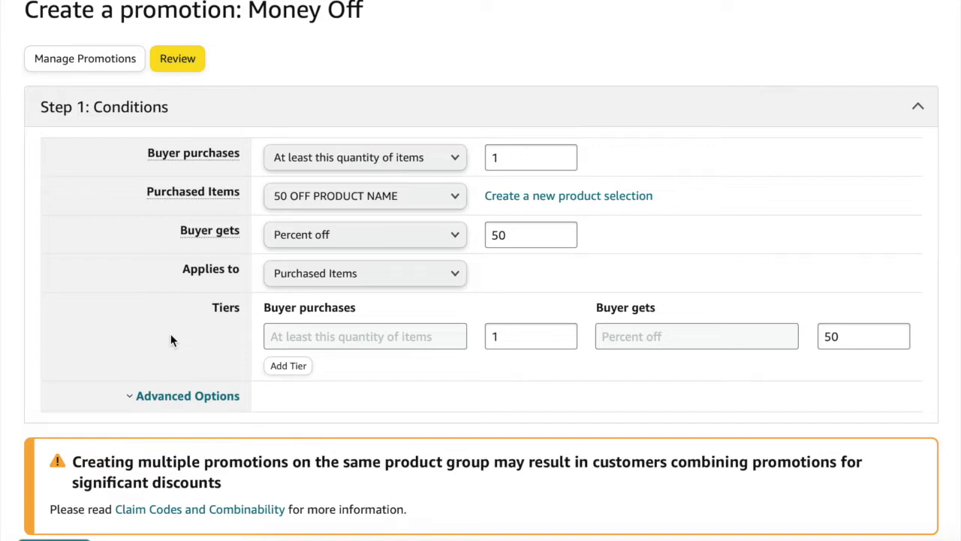
pyautogui.scroll(-7, 171, 333)
# Set the end date to 20/06/2022 and keep the 6:00 PM start time.
pyautogui.scroll(1, 181, 208)
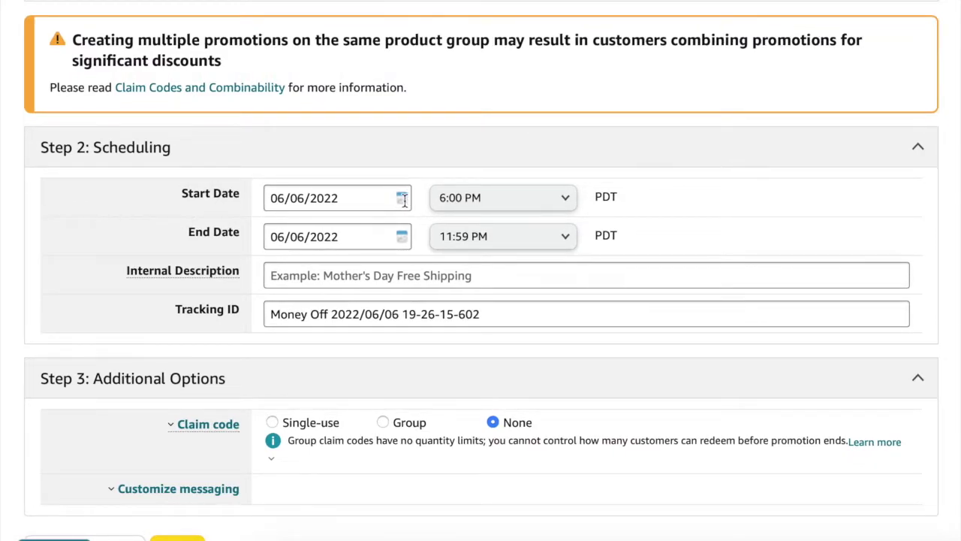
pyautogui.click(403, 237)
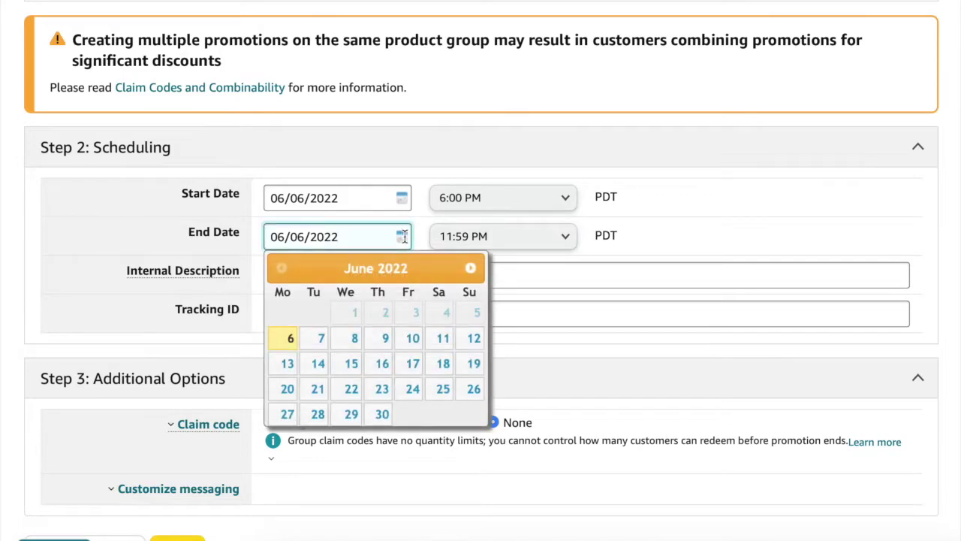
pyautogui.click(287, 391)
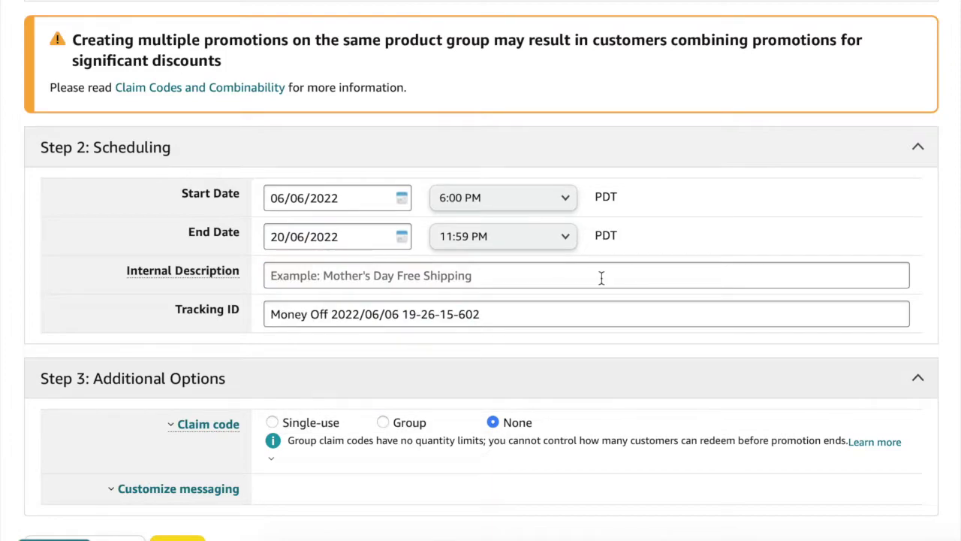
pyautogui.click(561, 202)
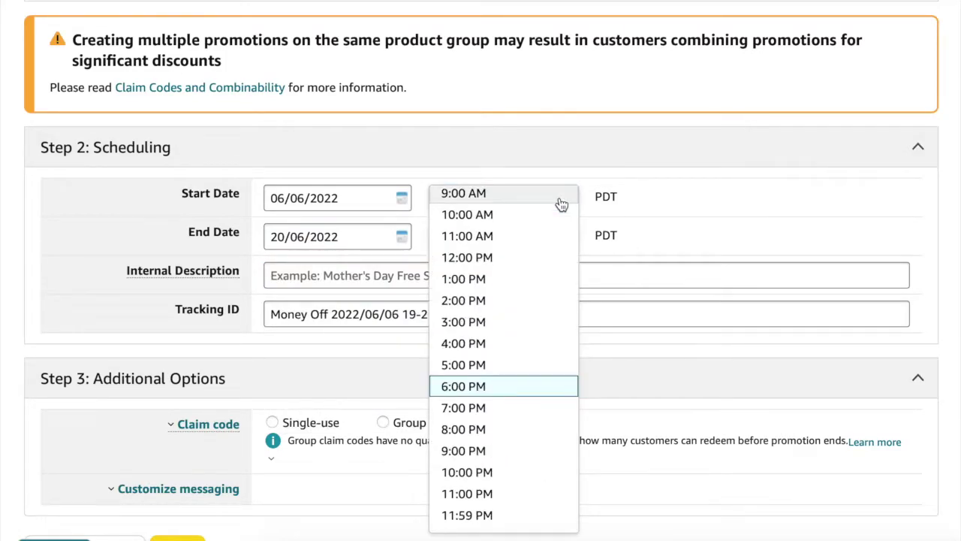
pyautogui.click(489, 390)
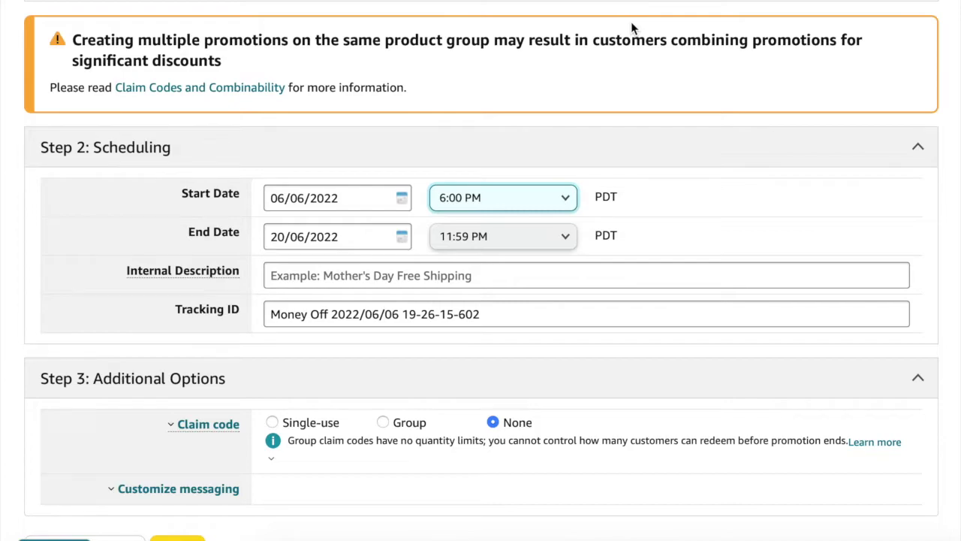
# Set both the internal description and the tracking ID to '50 OFF PRODUCT NAME'.
pyautogui.click(500, 277)
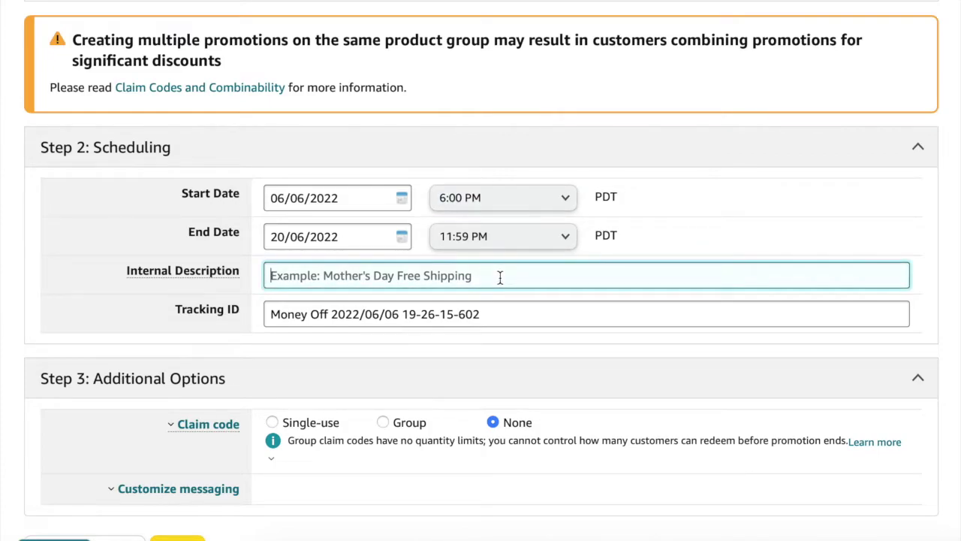
pyautogui.write('50 OFF PRODUCT NAME')
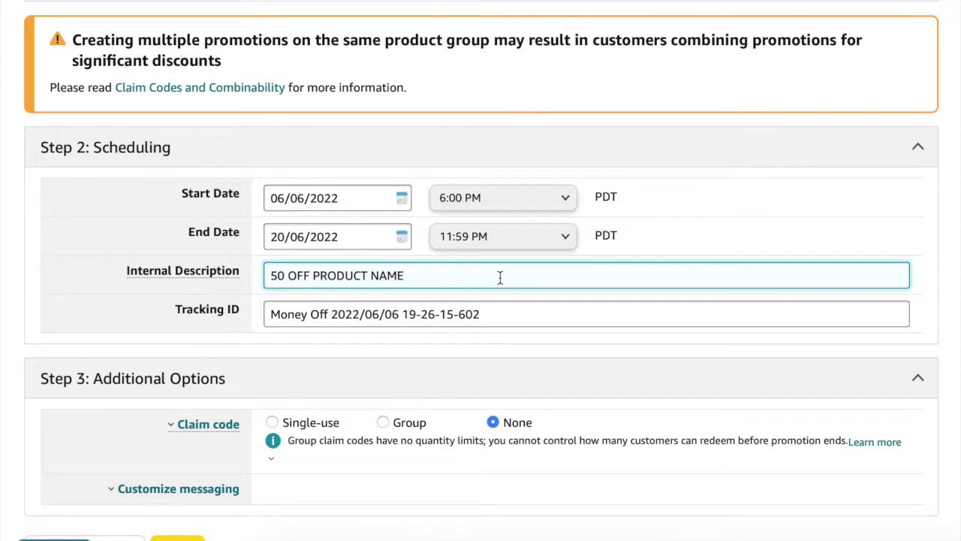
pyautogui.doubleClick(492, 317)
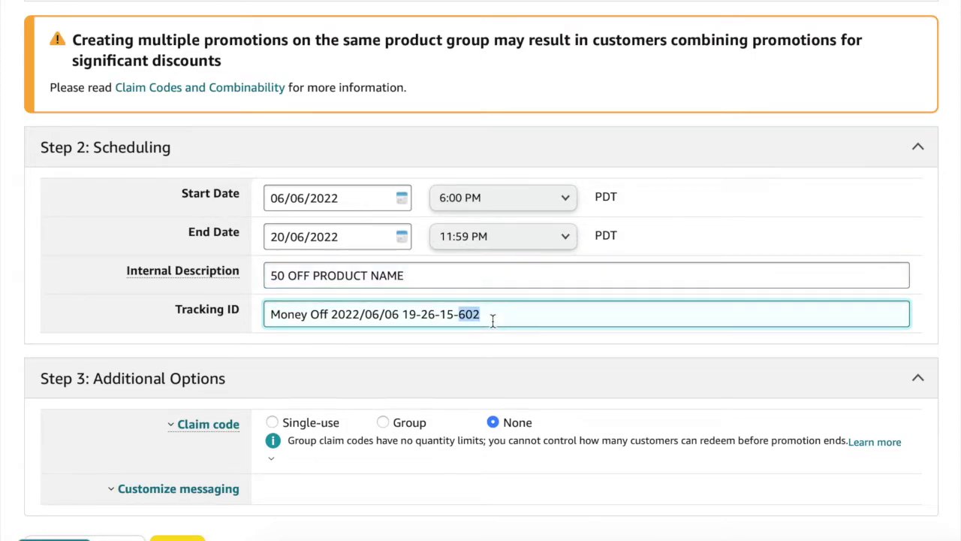
pyautogui.hotkey('ctrl', 'a')
pyautogui.write('50 OFF PRODUCT NAME')
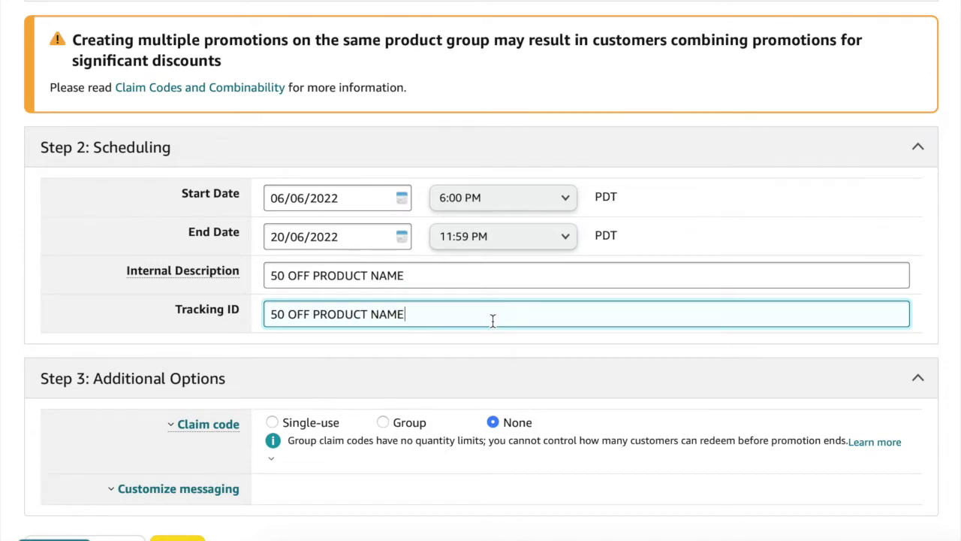
pyautogui.click(494, 343)
# Choose single-use claim codes, review the promotion summary and submit it.
pyautogui.scroll(-2, 494, 343)
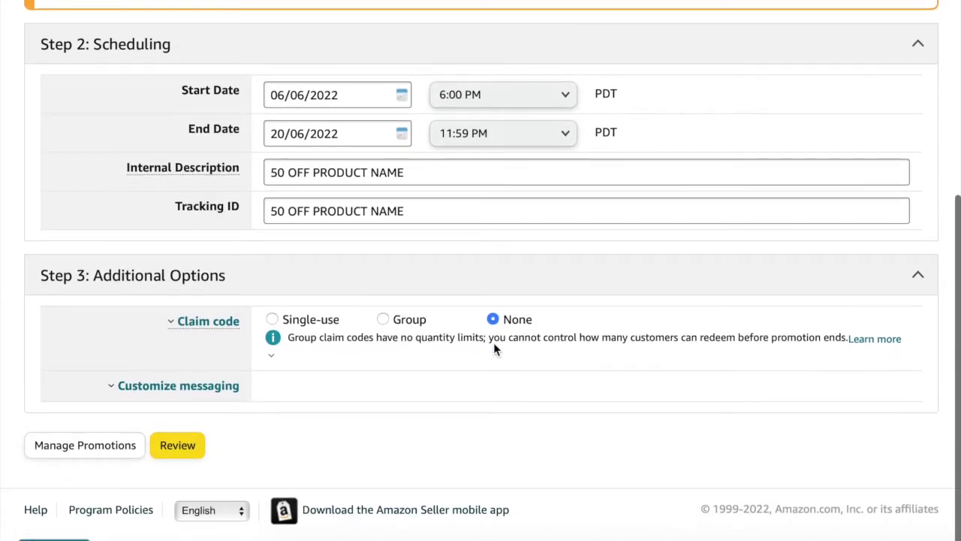
pyautogui.click(272, 320)
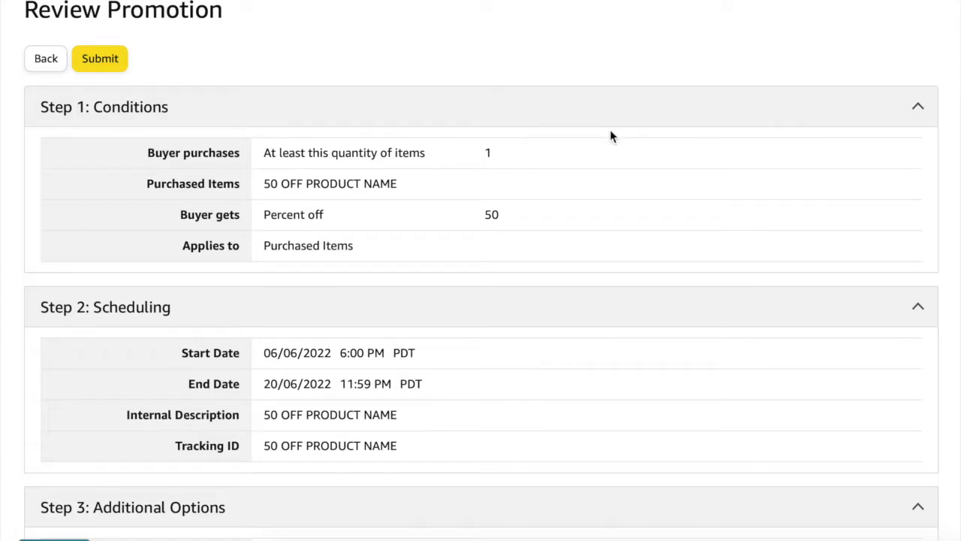
pyautogui.scroll(-4, 611, 132)
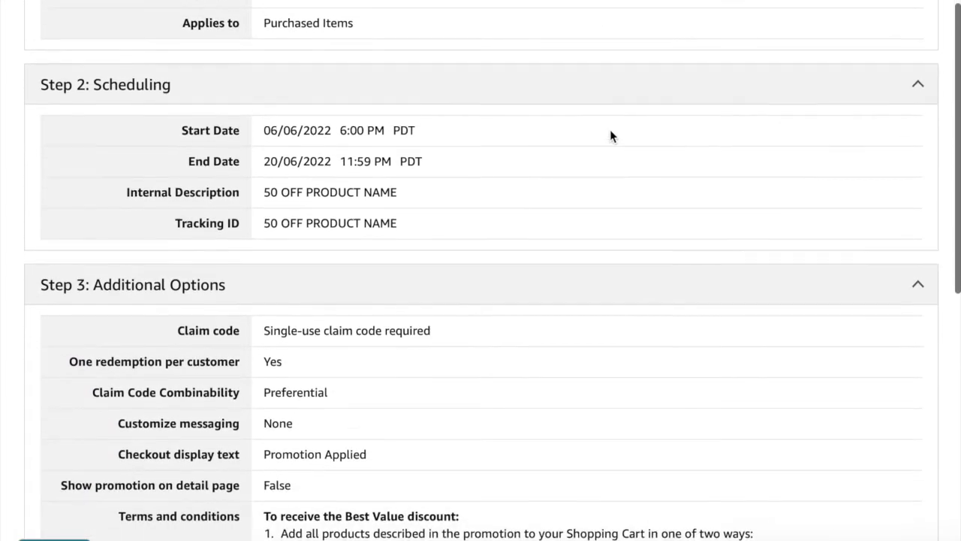
pyautogui.scroll(-5, 610, 136)
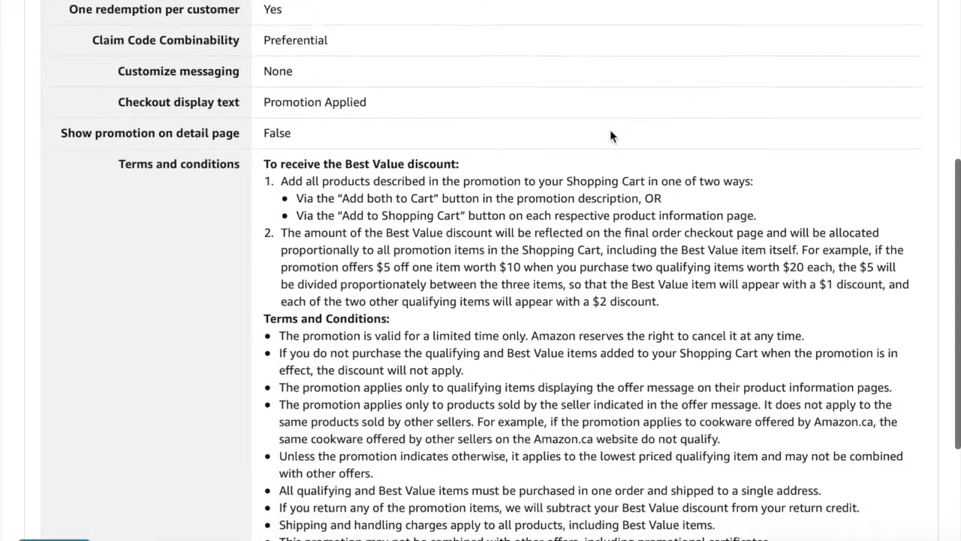
pyautogui.scroll(-2, 610, 129)
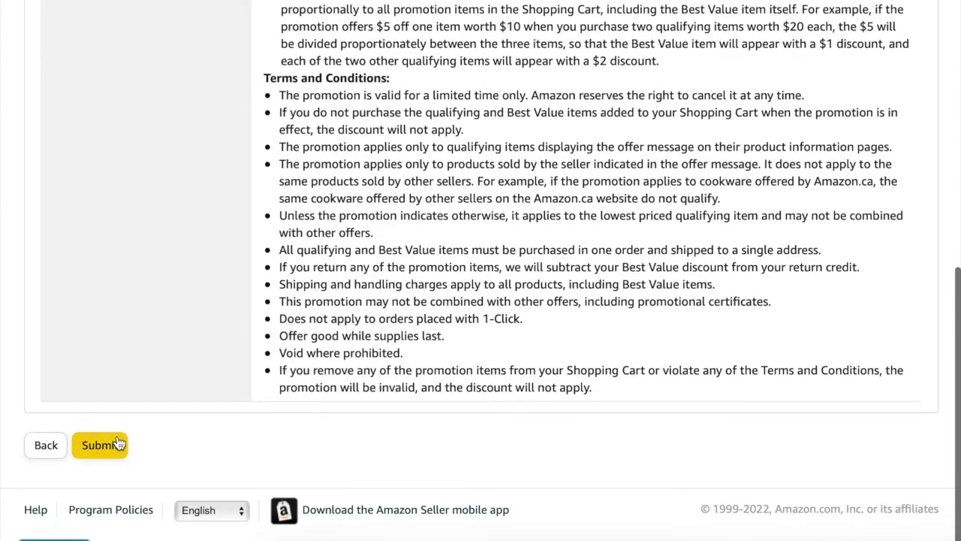
pyautogui.click(120, 445)
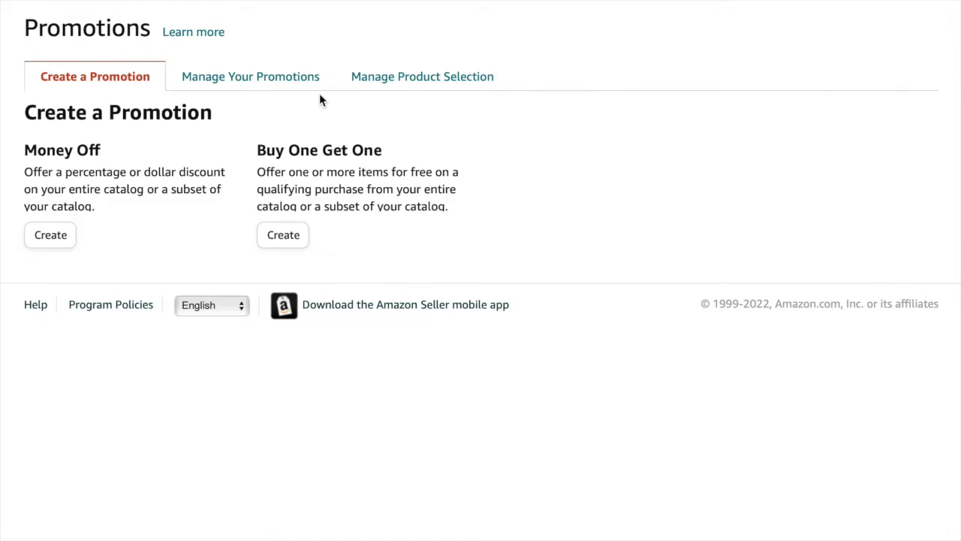
# Filter promotions to Pending and open claim code management for 50 OFF PRODUCT NAME.
pyautogui.click(274, 82)
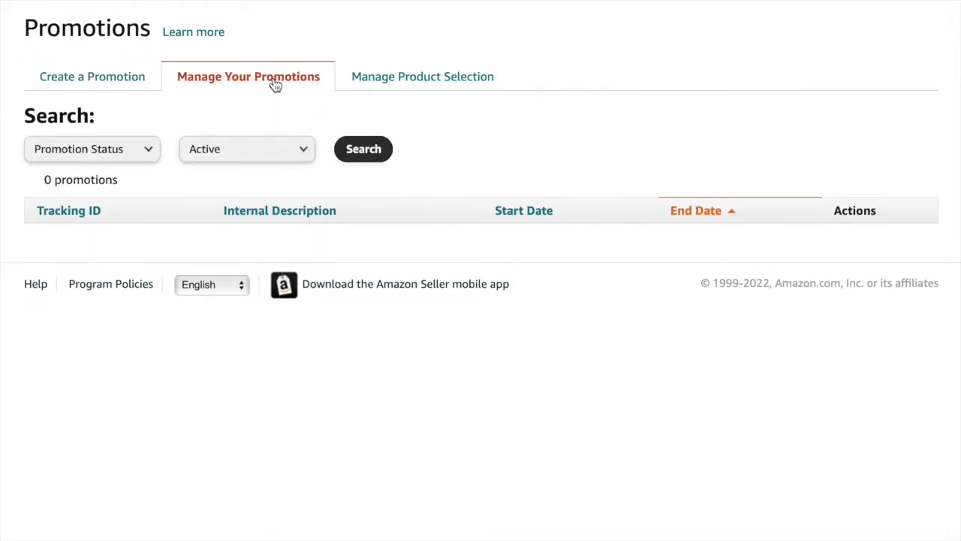
pyautogui.click(307, 150)
pyautogui.click(281, 171)
pyautogui.click(385, 157)
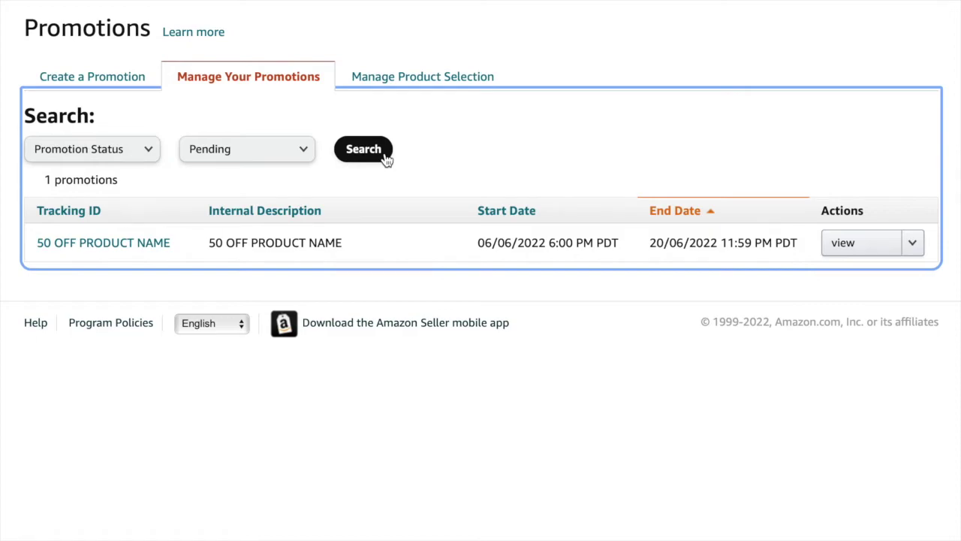
pyautogui.click(874, 253)
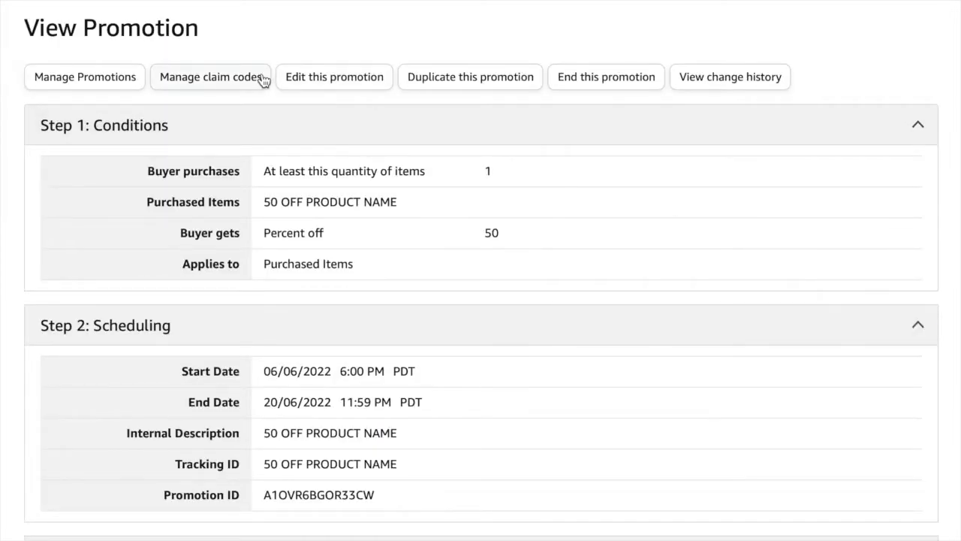
pyautogui.click(263, 76)
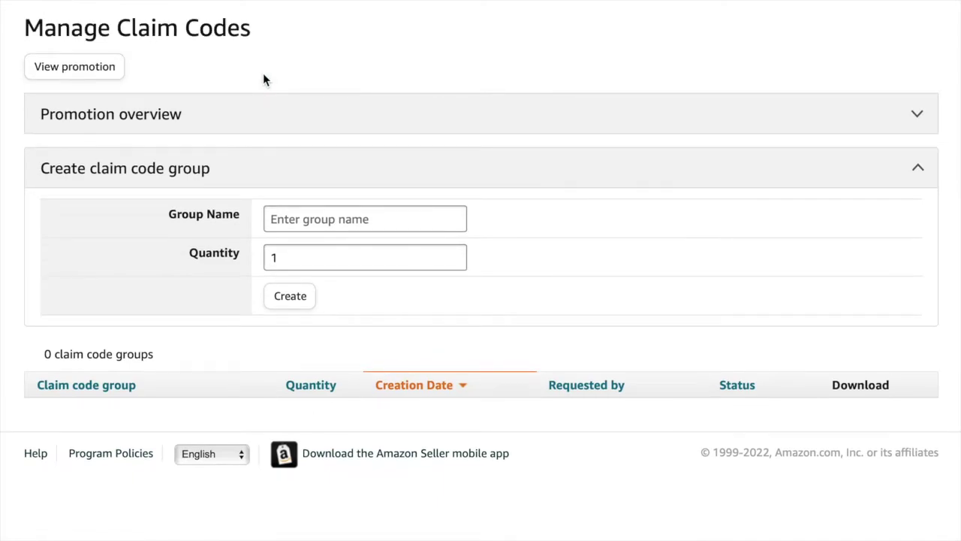
# Create claim code group 'GROUP NAME HERE' with quantity 100 and download its codes.
pyautogui.click(849, 125)
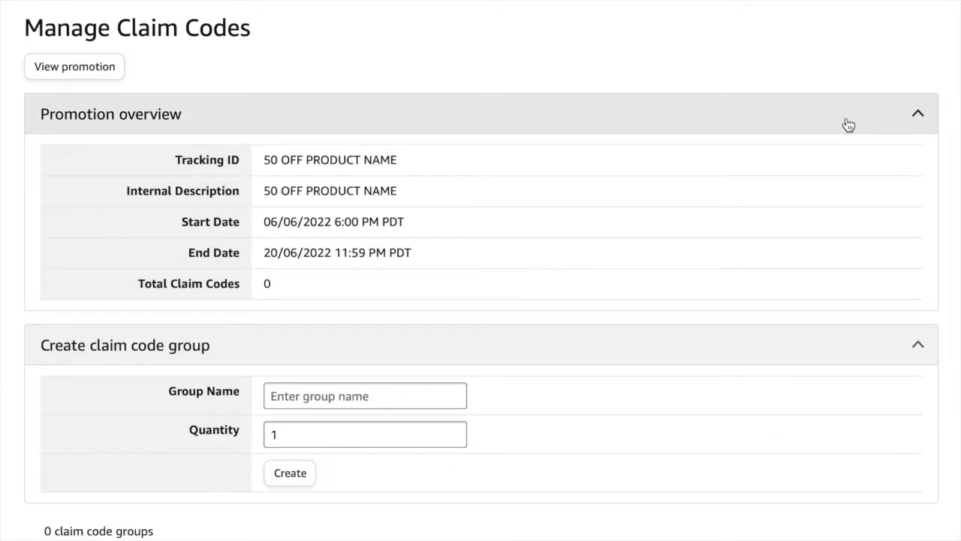
pyautogui.scroll(-3, 848, 124)
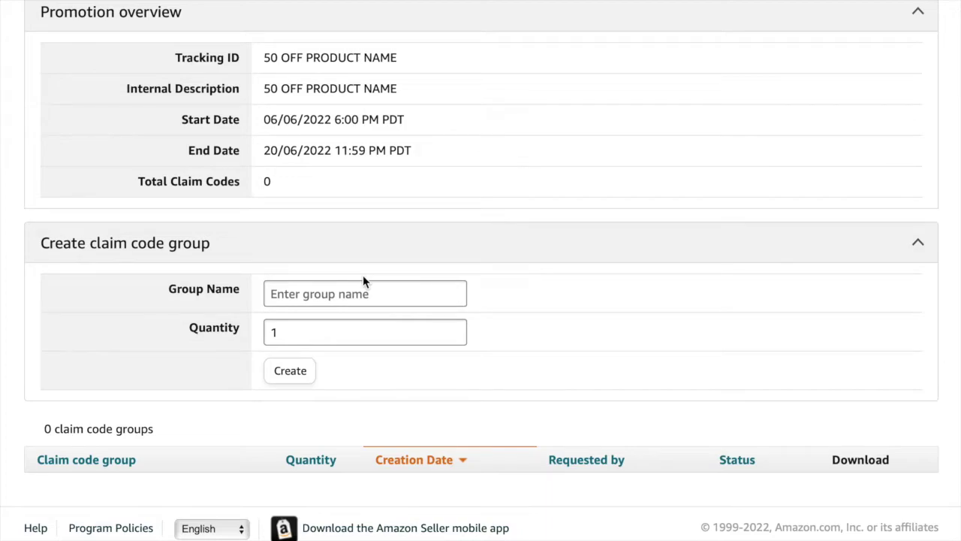
pyautogui.click(437, 292)
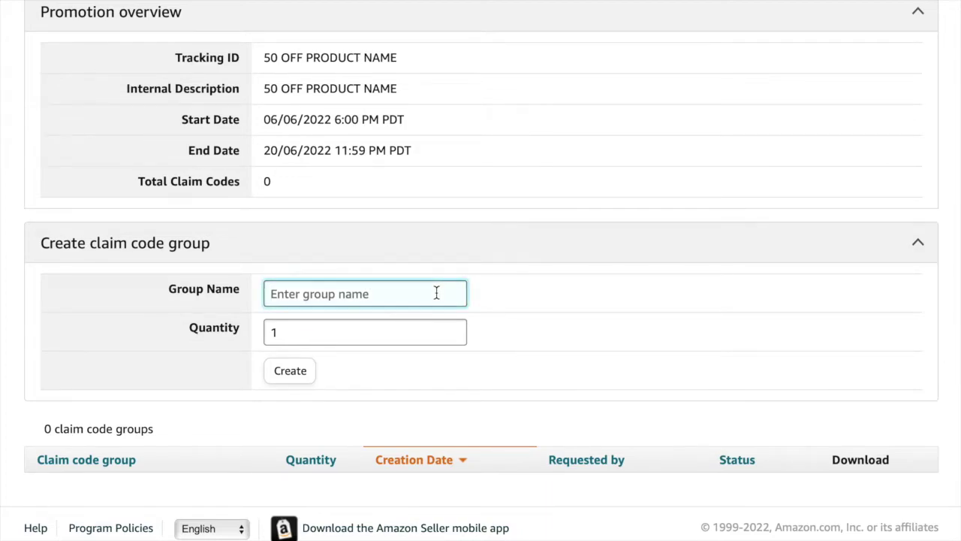
pyautogui.write('GROUP NAME HERE')
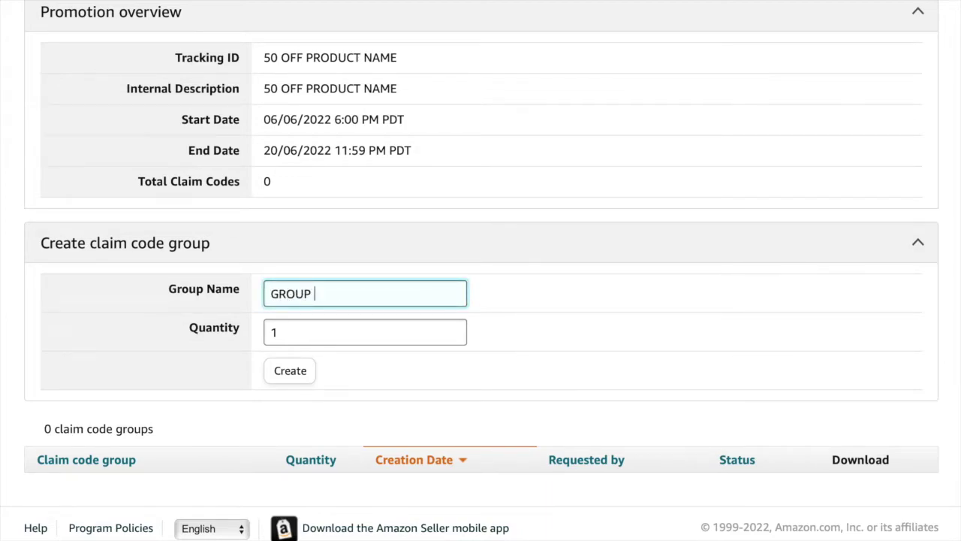
pyautogui.click(337, 342)
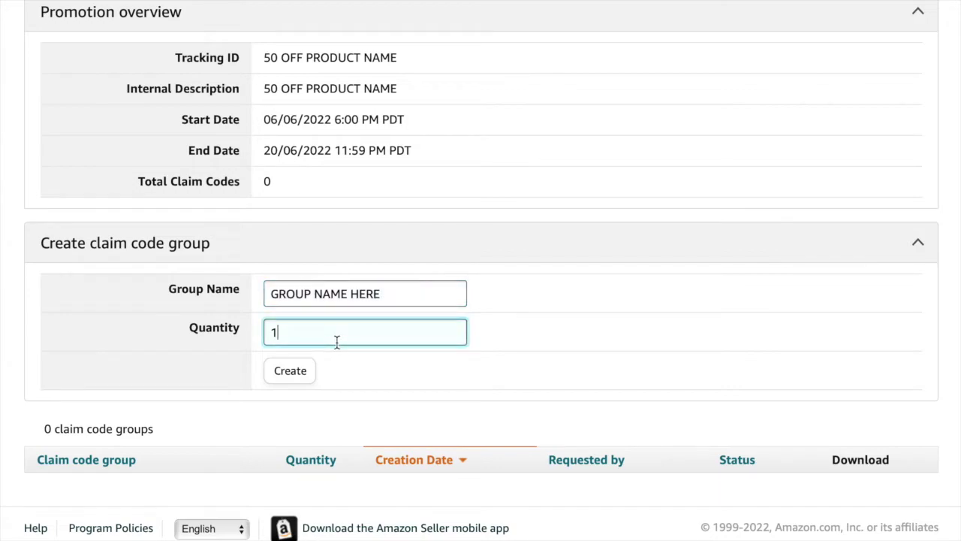
pyautogui.write('00')
pyautogui.click(404, 389)
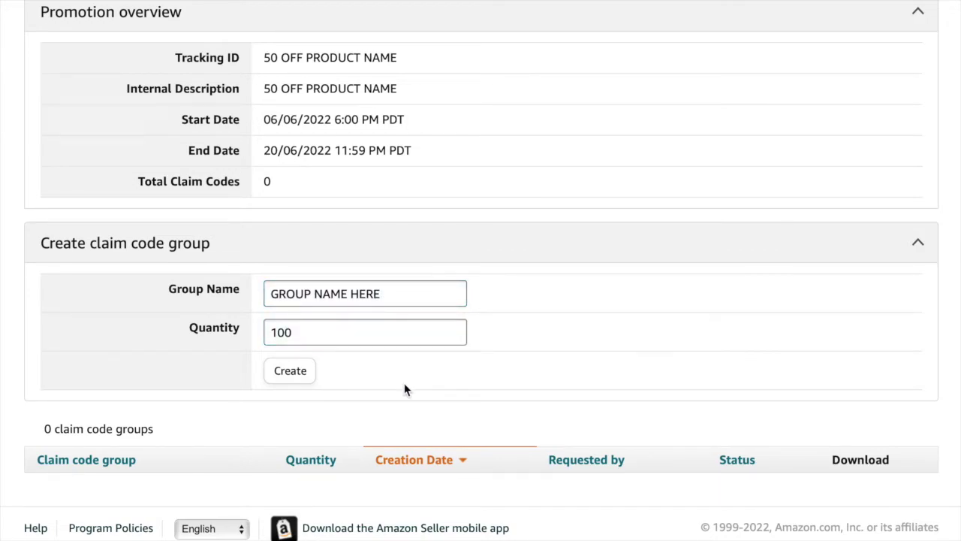
pyautogui.click(305, 374)
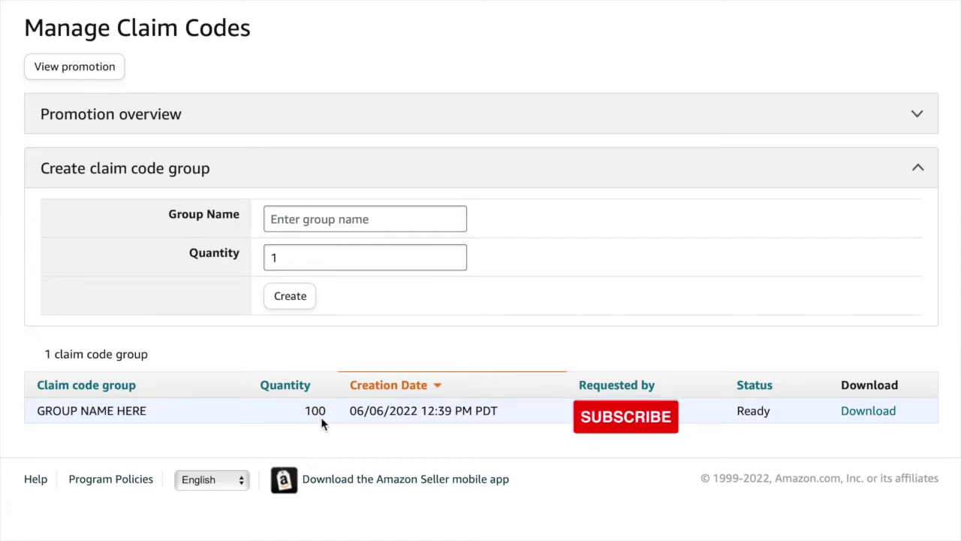
pyautogui.click(883, 414)
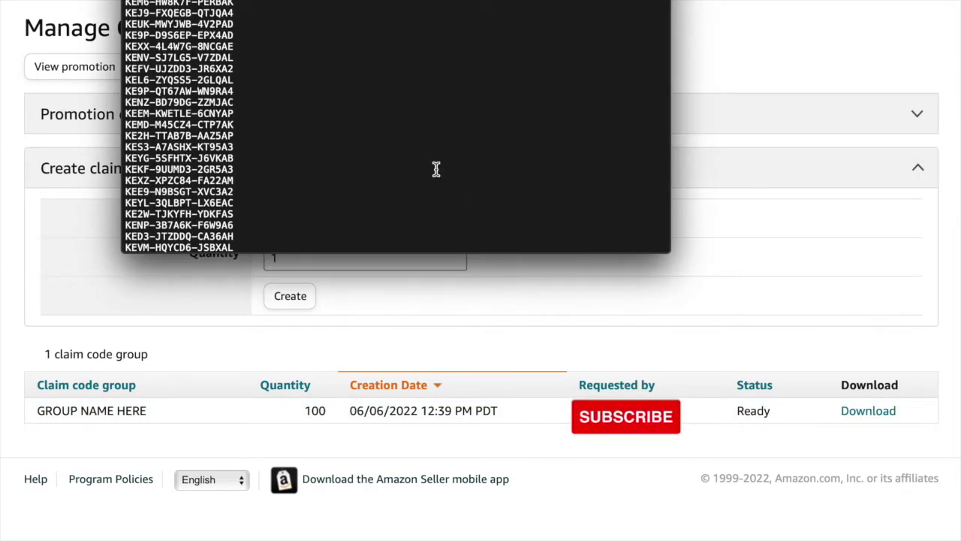
# Bring the downloaded claim-code text file into view and select all the codes.
pyautogui.moveTo(356, 0); pyautogui.dragTo(572, 97)
pyautogui.scroll(-10, 497, 235)
pyautogui.scroll(10, 498, 234)
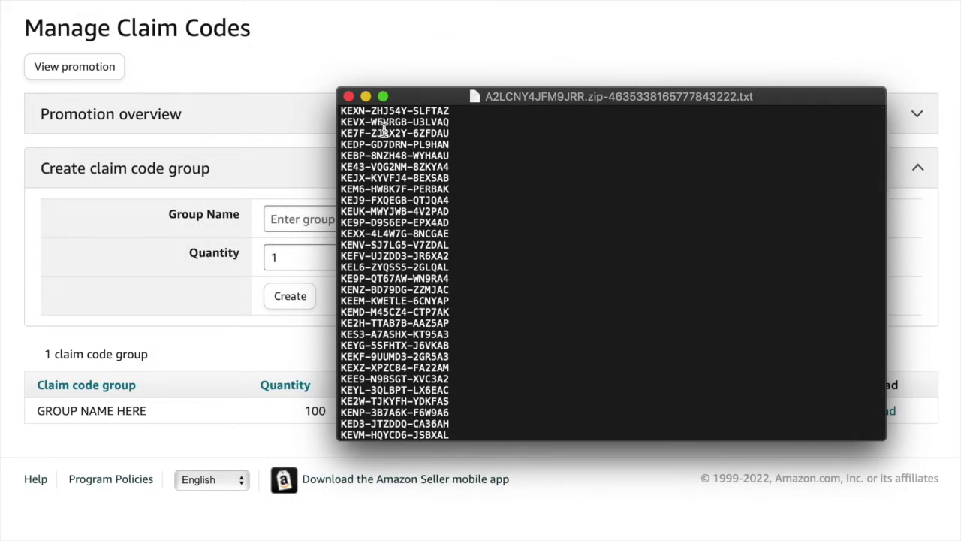
pyautogui.press('super+a')
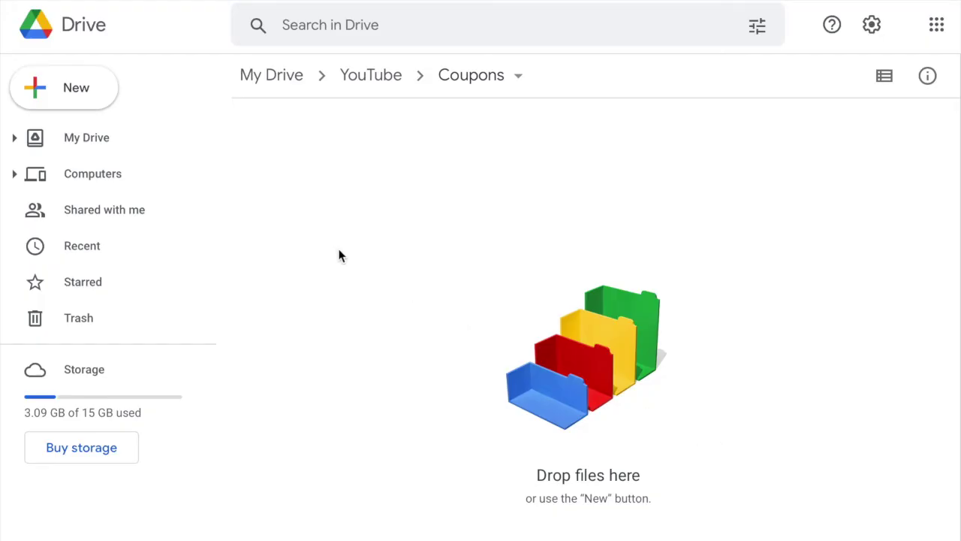
# Create a blank Google Sheets spreadsheet in the Drive Coupons folder.
pyautogui.rightClick(338, 254)
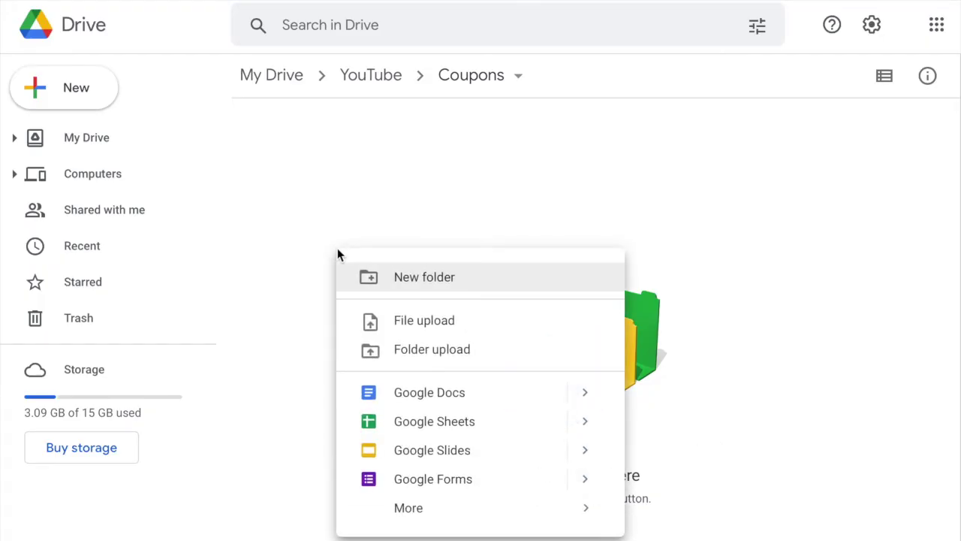
pyautogui.moveTo(580, 425)
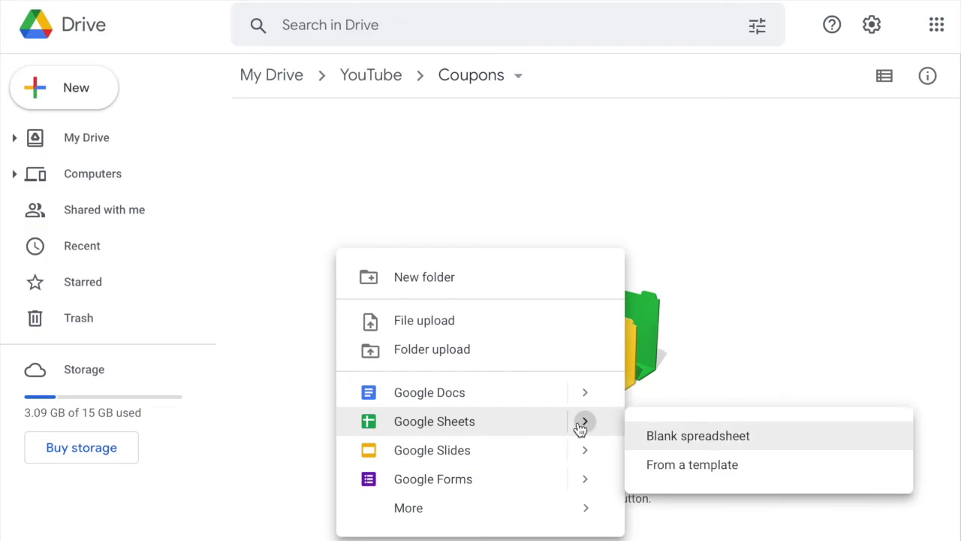
pyautogui.click(743, 444)
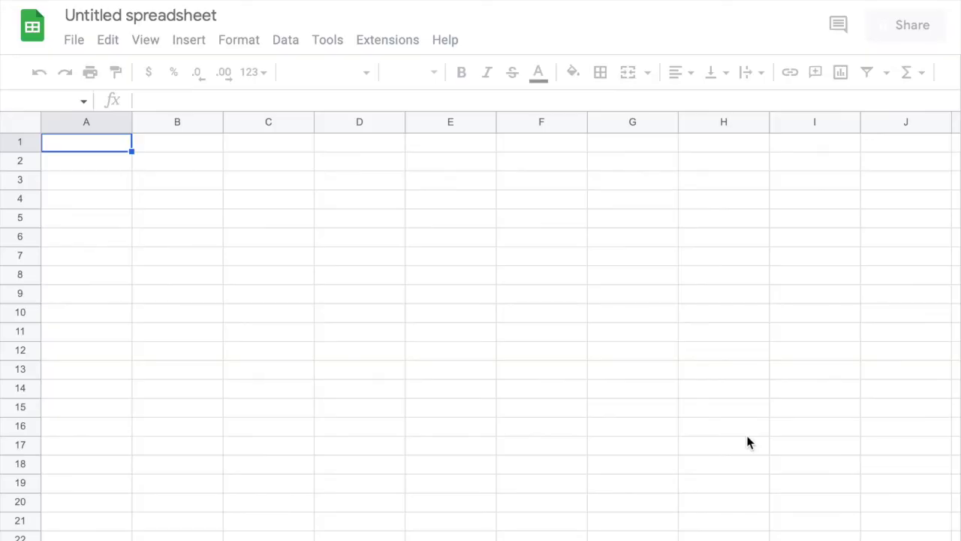
# Rename the untitled spreadsheet to 'Coupon Codes'.
pyautogui.click(143, 16)
pyautogui.write('Coupon Codes')
pyautogui.click(177, 217)
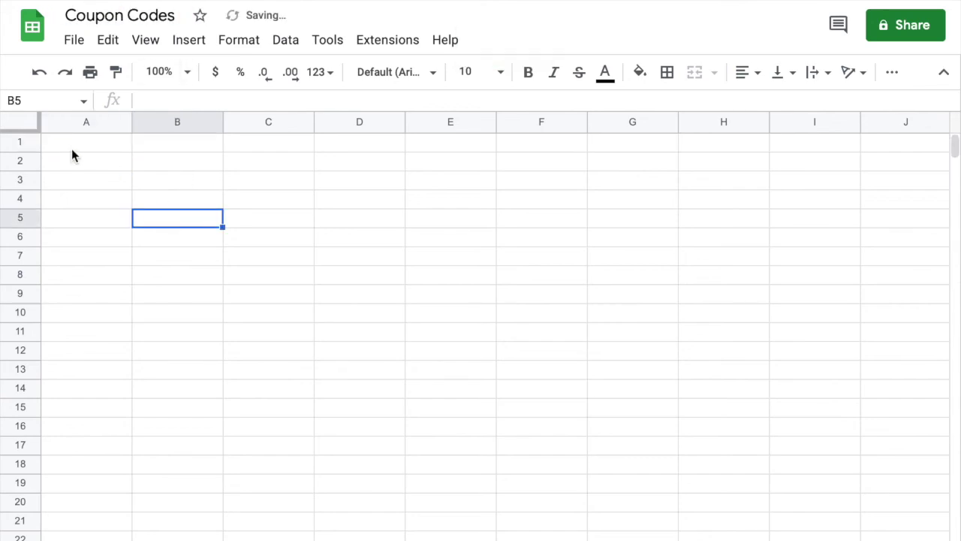
# Paste the 100 claim codes into column A starting at cell A1.
pyautogui.click(70, 143)
pyautogui.hotkey('ctrl', 'v')
pyautogui.click(440, 317)
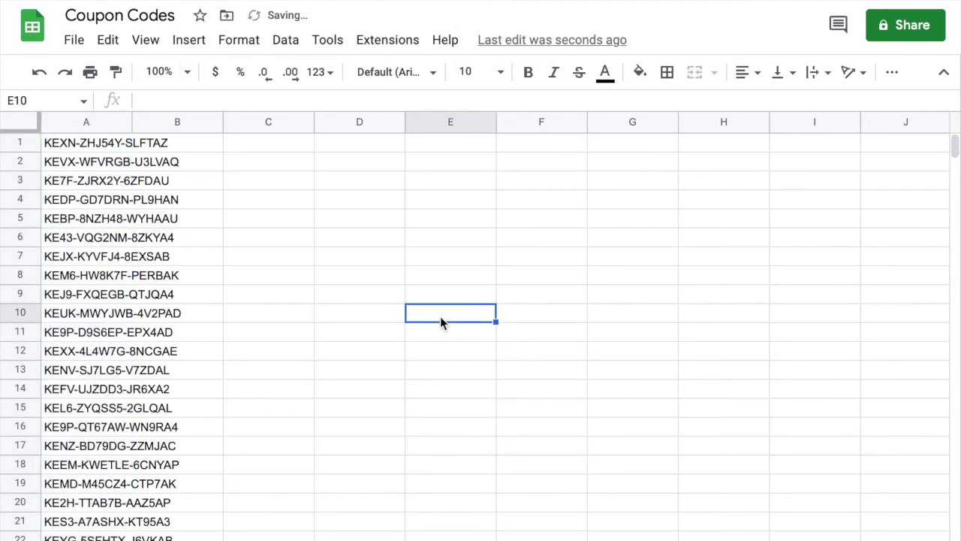
pyautogui.scroll(-10, 210, 250)
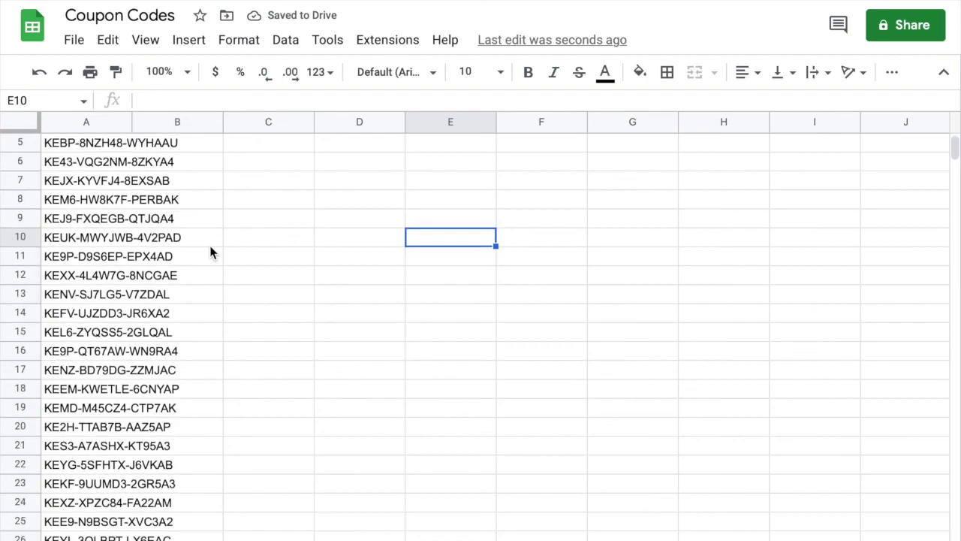